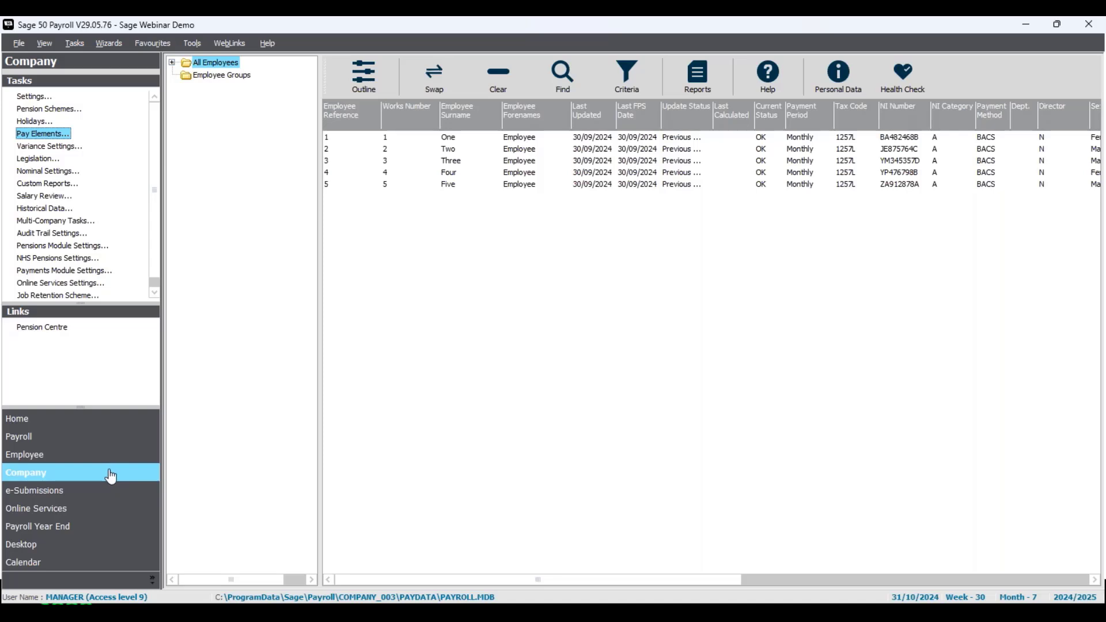
Open the NEST Pension scheme for editing from the company's list of pension schemes
left_click(61, 113)
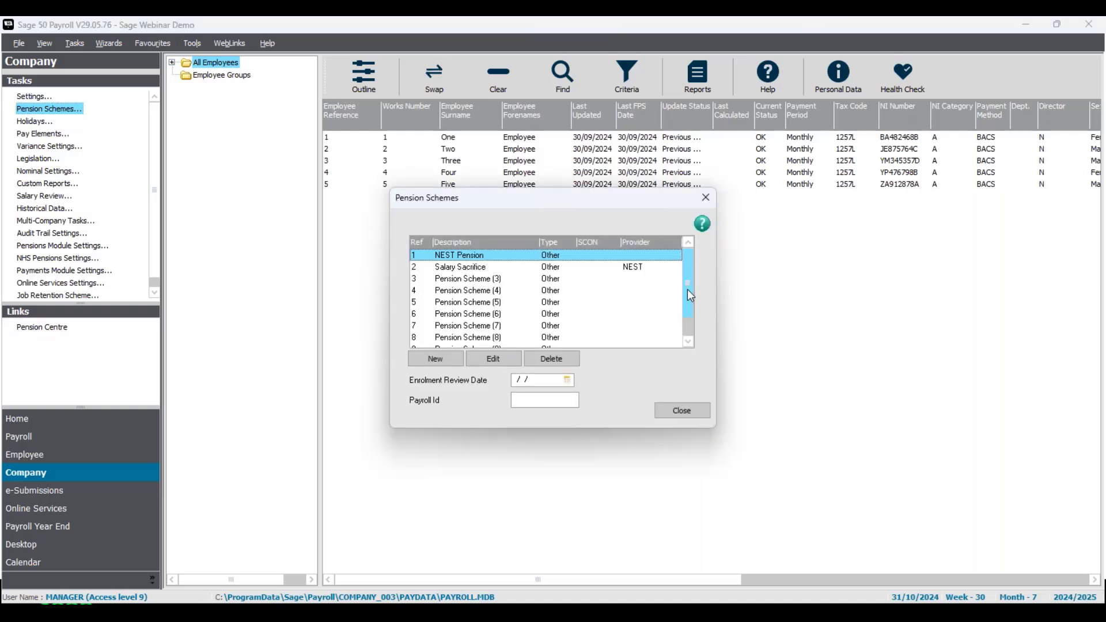
left_click_drag(687, 290, 689, 327)
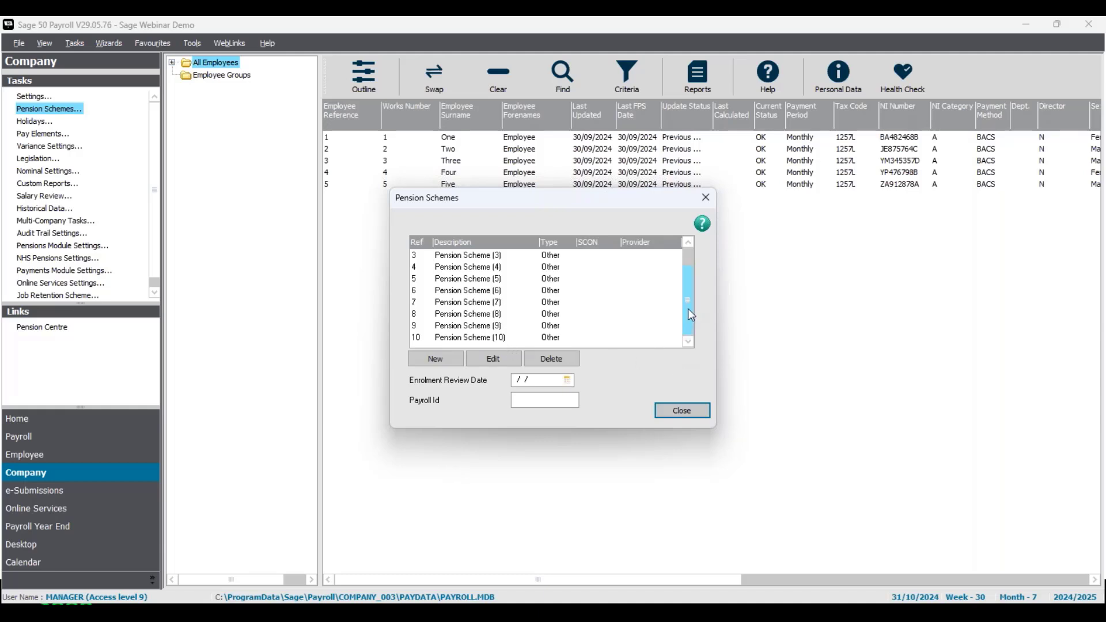
left_click_drag(691, 317, 689, 275)
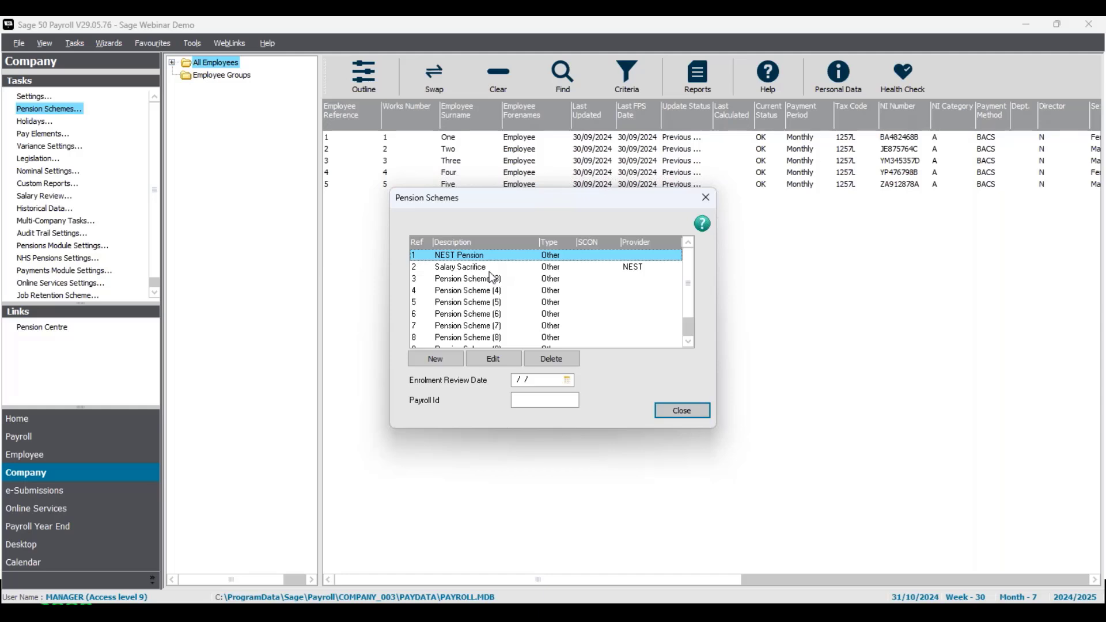
left_click(544, 383)
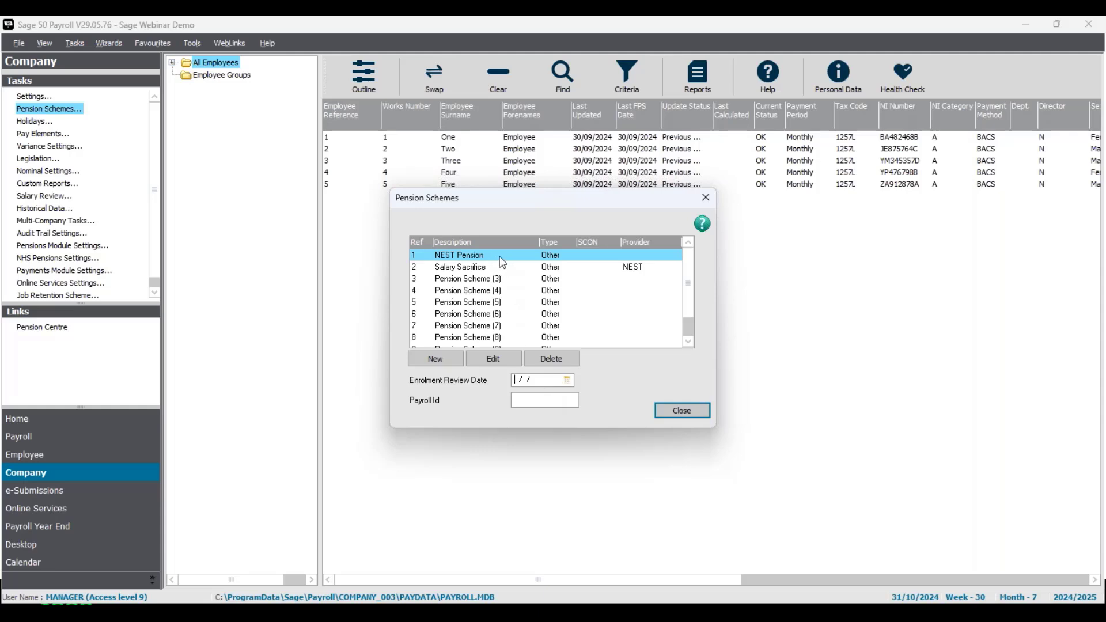
left_click(496, 359)
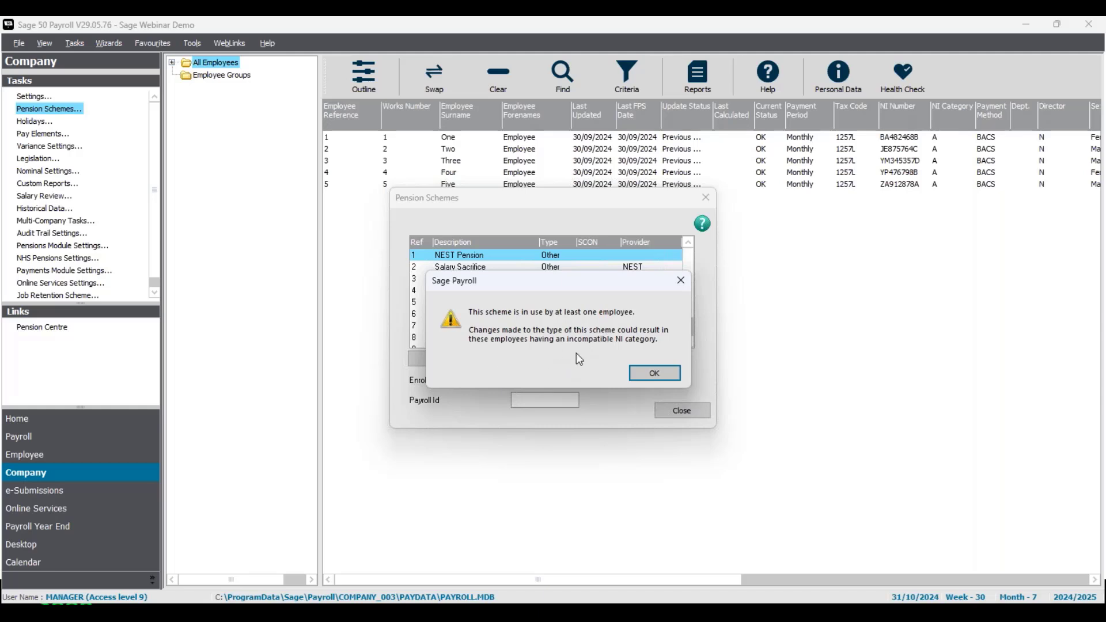
left_click(653, 374)
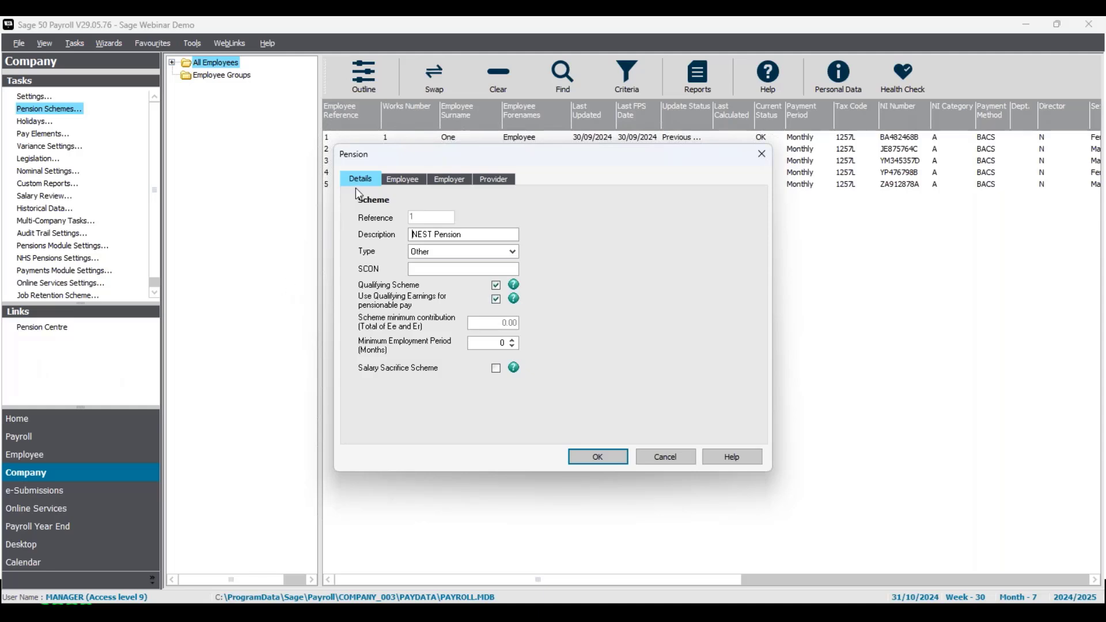
Look through the NEST Pension scheme's employee, employer and provider settings and return to its general details
left_click(405, 179)
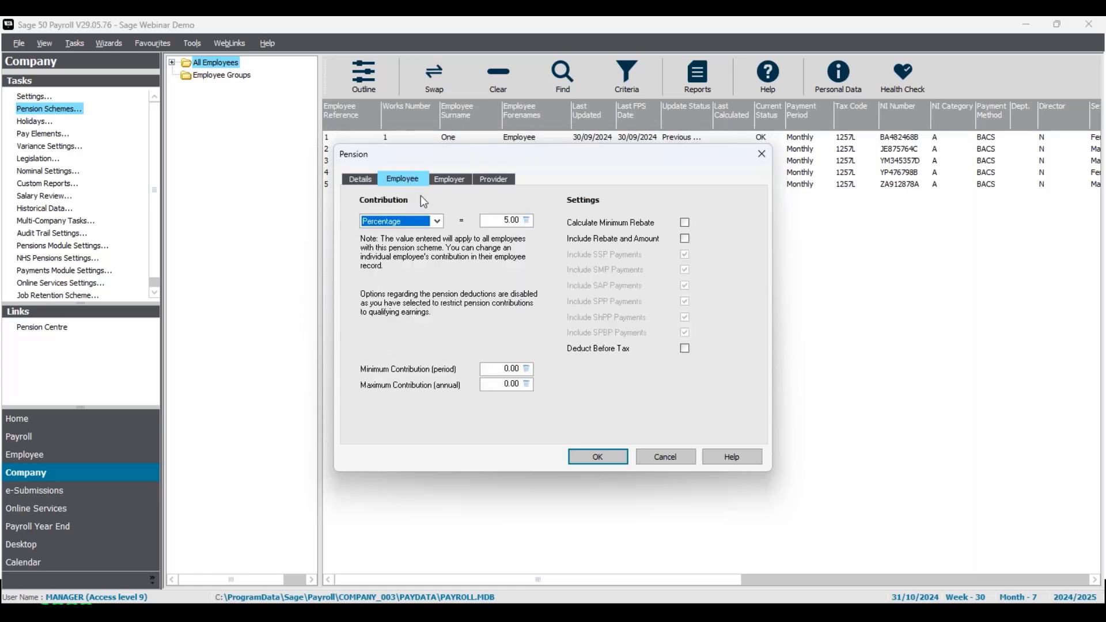
left_click(453, 183)
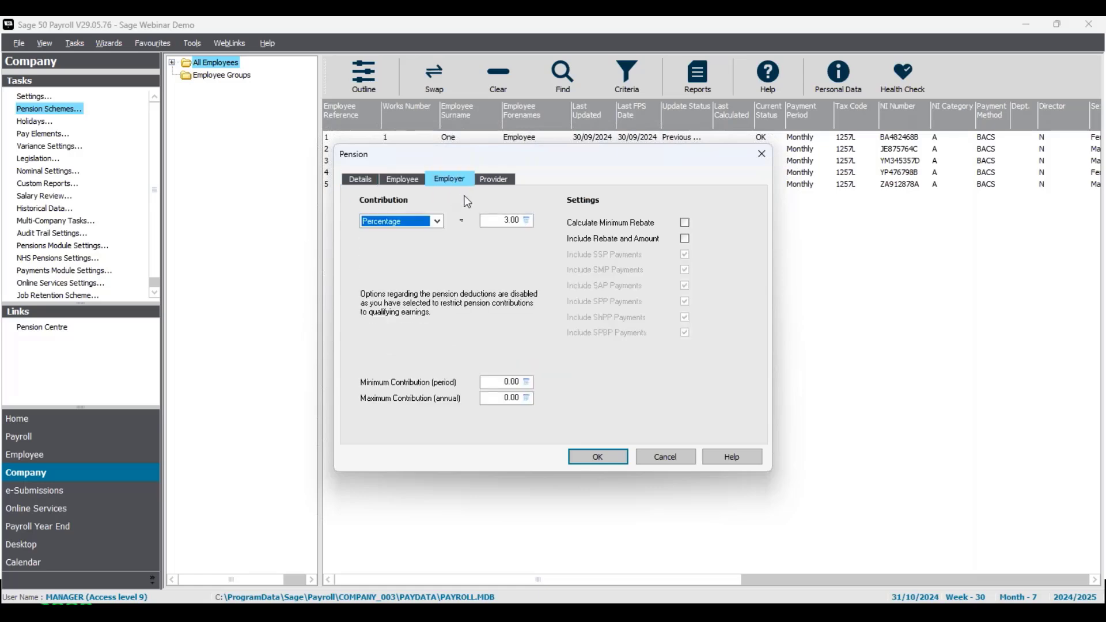
left_click(497, 184)
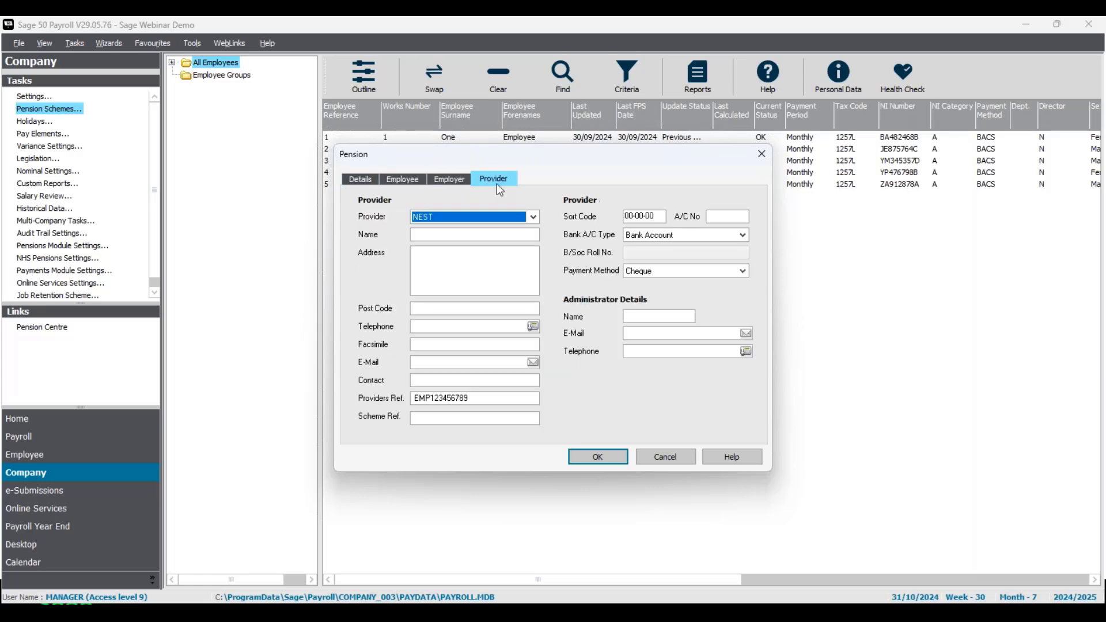
left_click(367, 180)
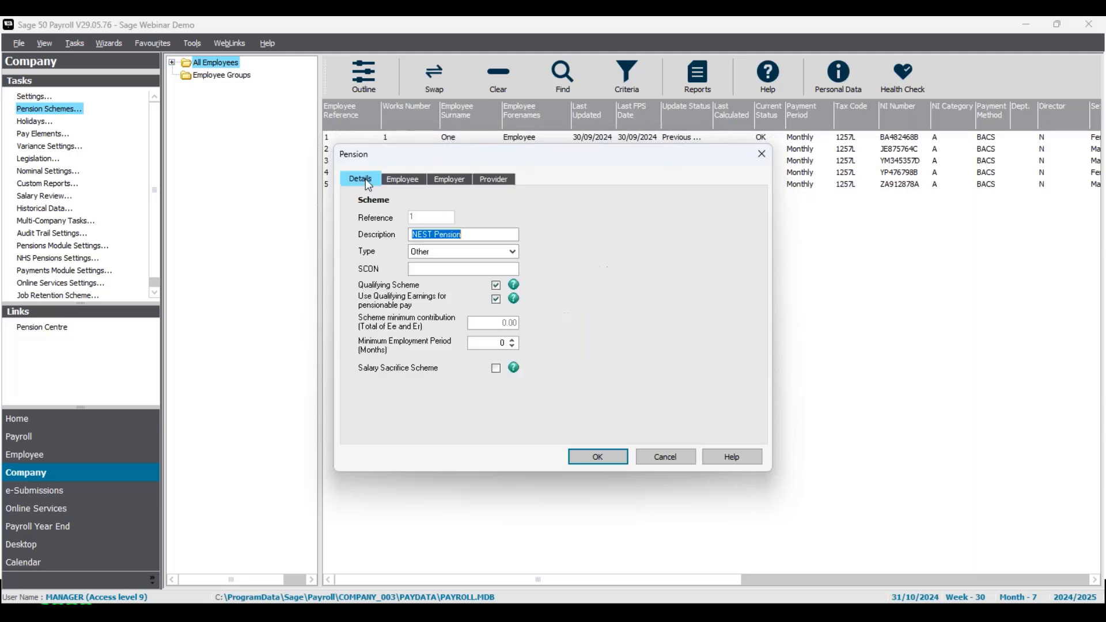
Choose Other as the NEST Pension scheme's type and leave the SCON blank
left_click(506, 234)
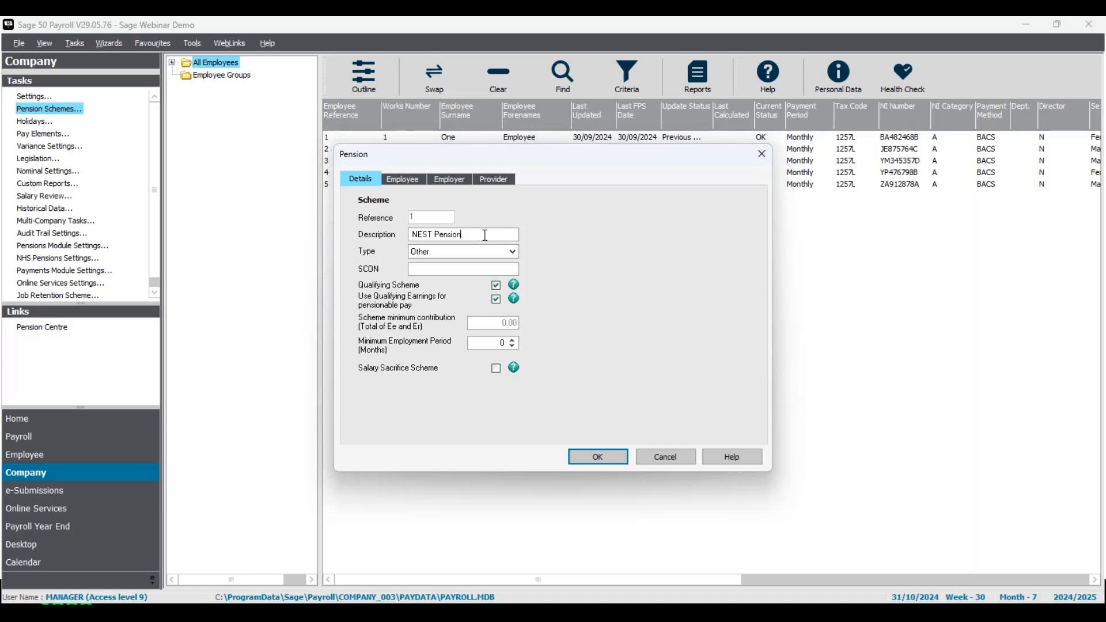
left_click(512, 252)
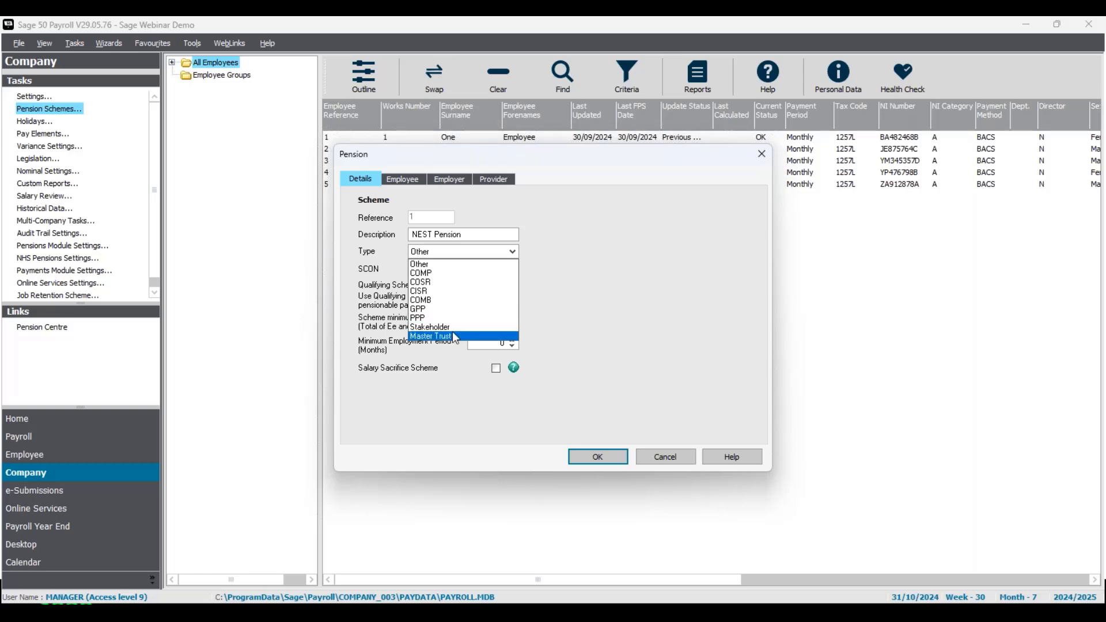
left_click(452, 265)
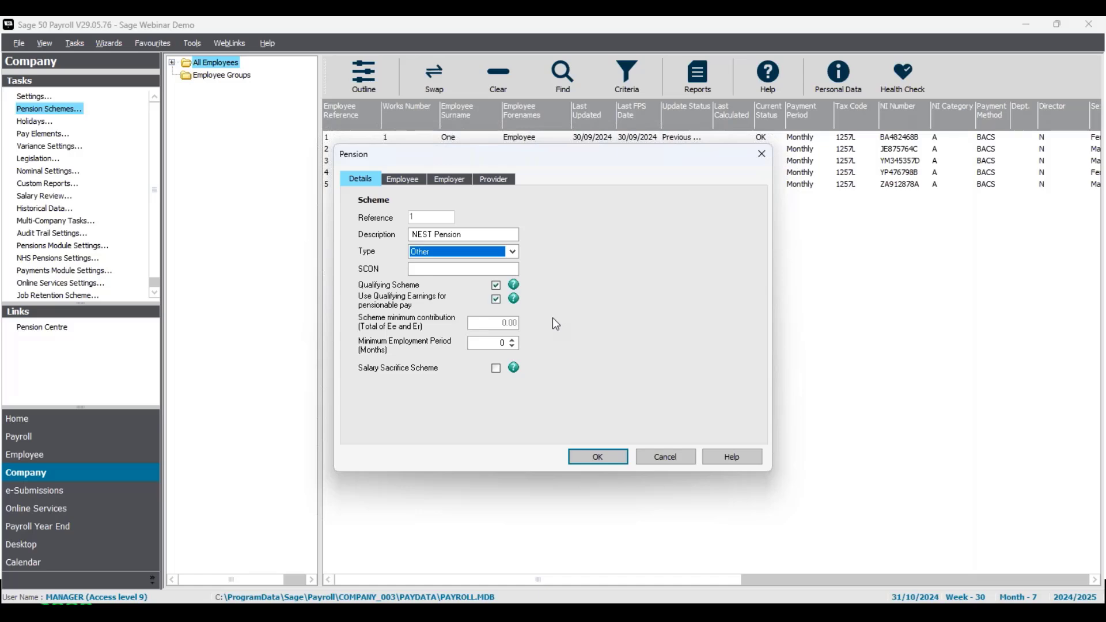
left_click(477, 268)
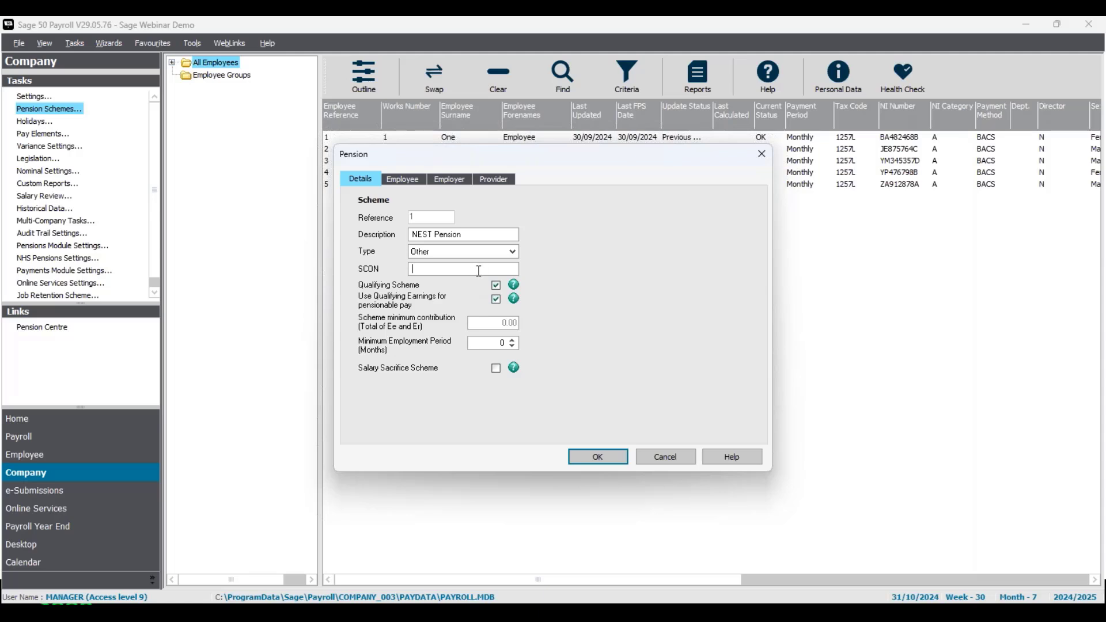
Read the help notes for the Qualifying Scheme and Use Qualifying Earnings for pensionable pay options
left_click(515, 288)
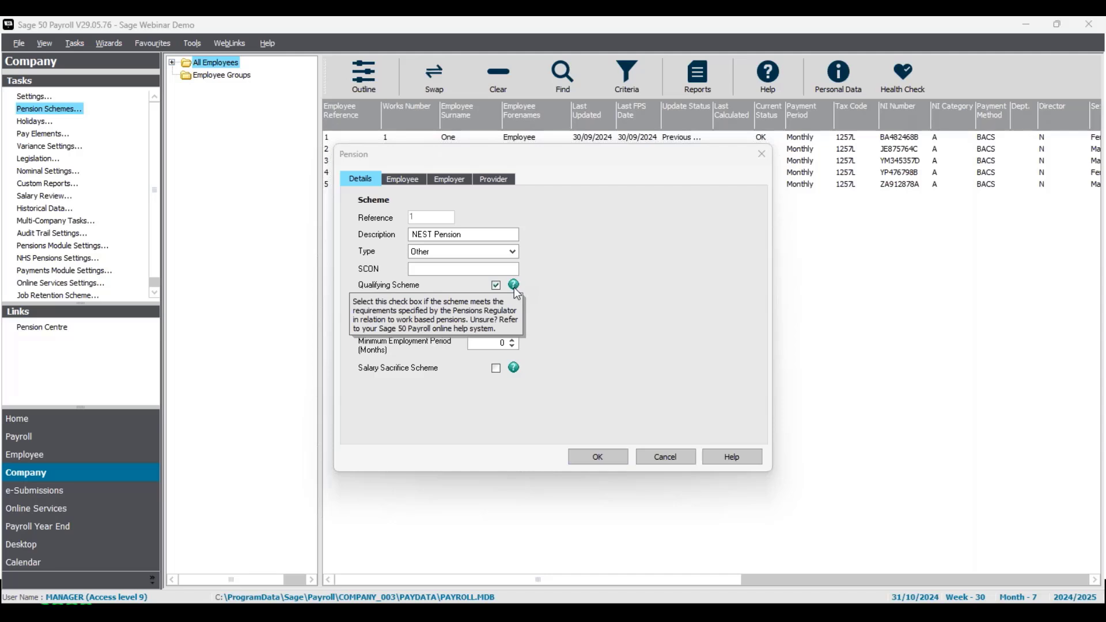
left_click(527, 299)
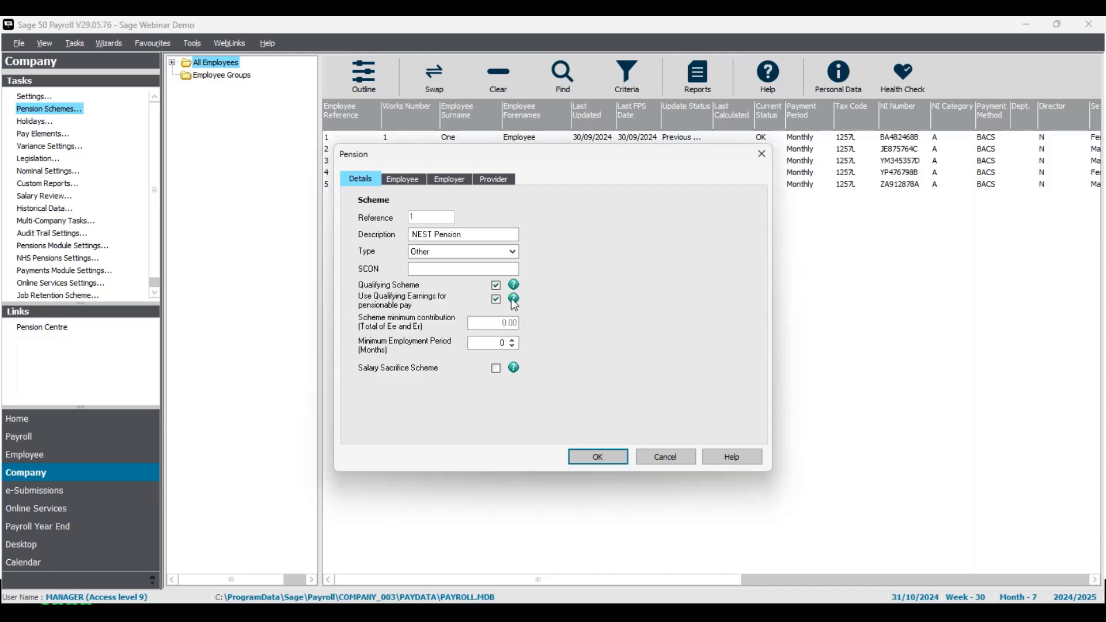
left_click(516, 301)
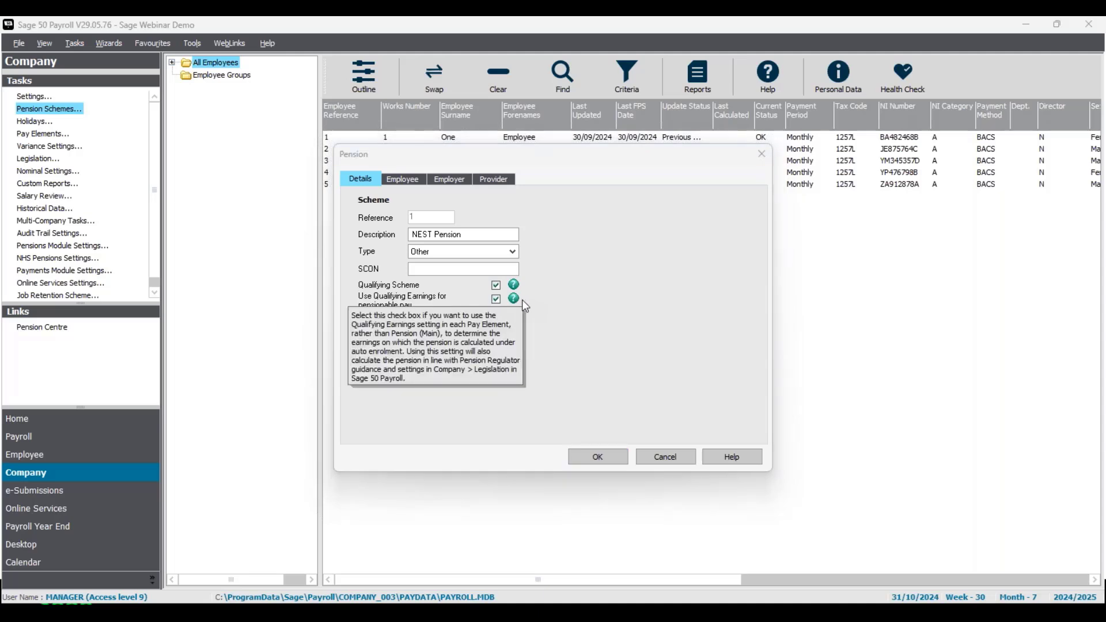
left_click(557, 300)
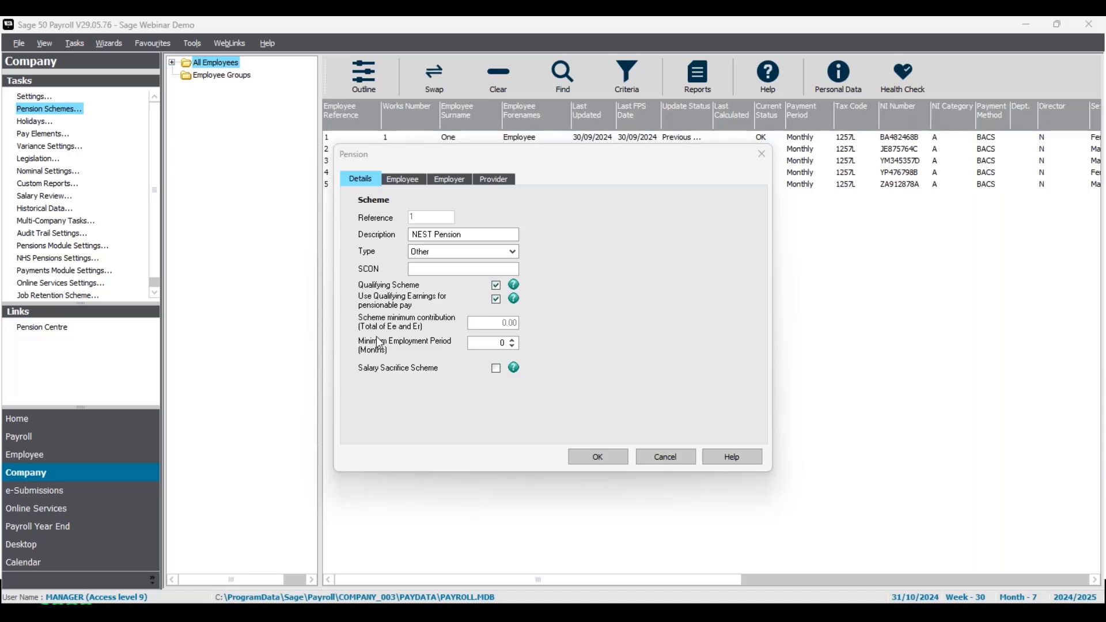
left_click(496, 298)
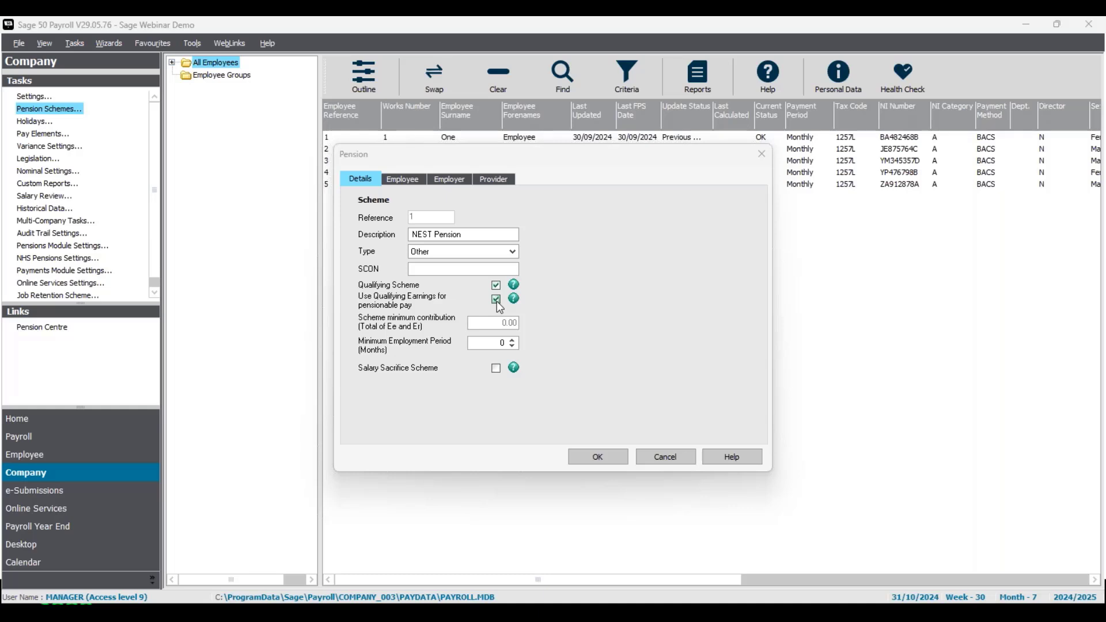
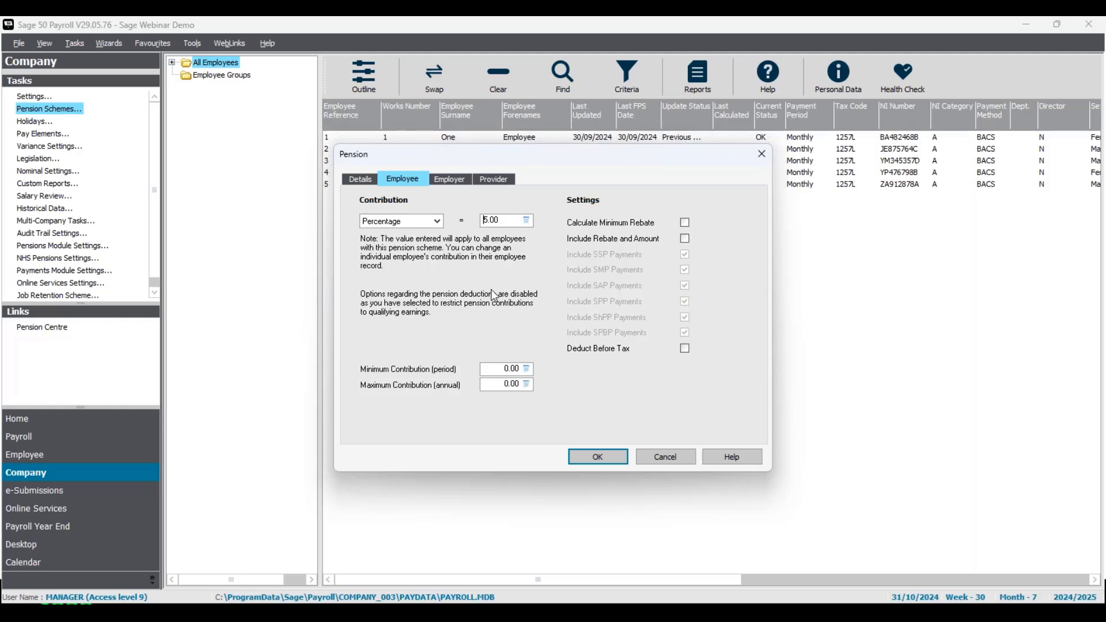
Review the NEST Pension scheme's qualifying earnings option and its employee and employer contribution settings
left_click(356, 180)
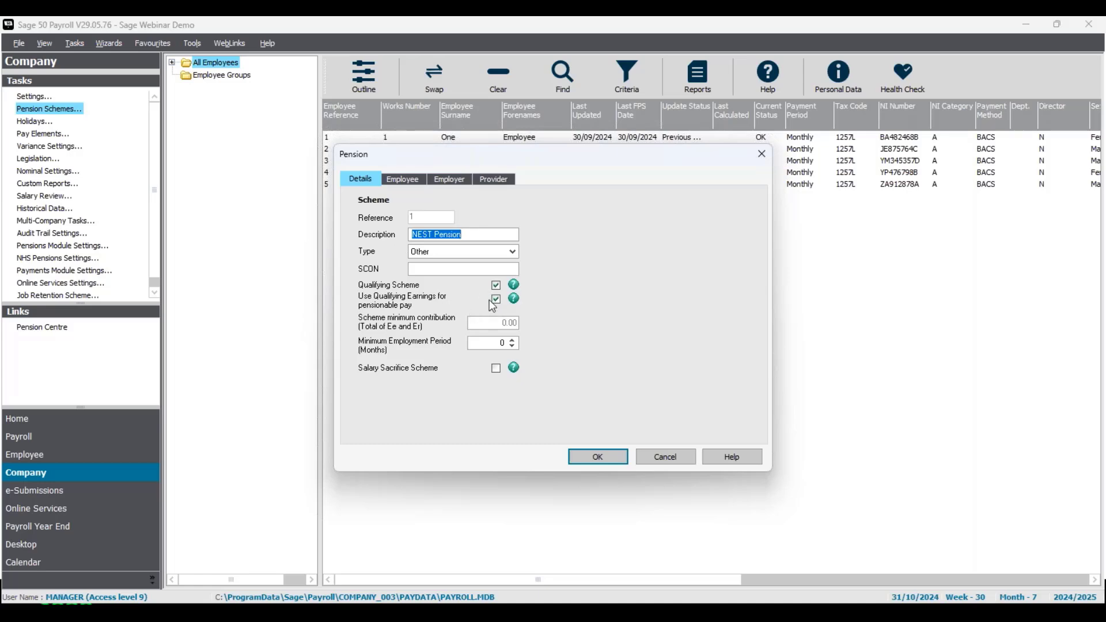
left_click(406, 182)
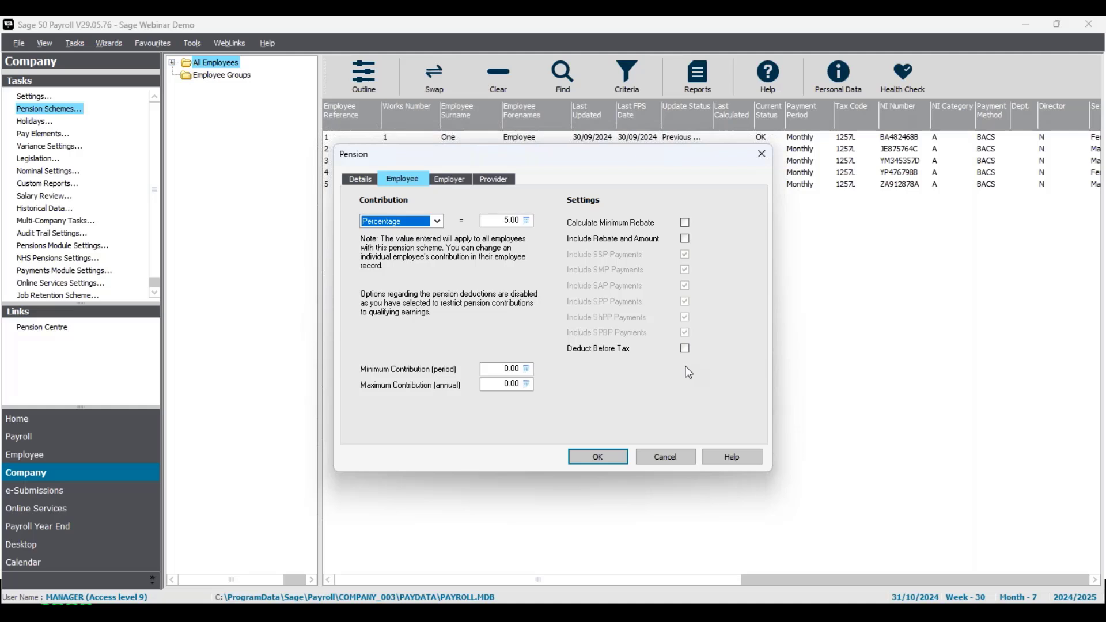
left_click(447, 182)
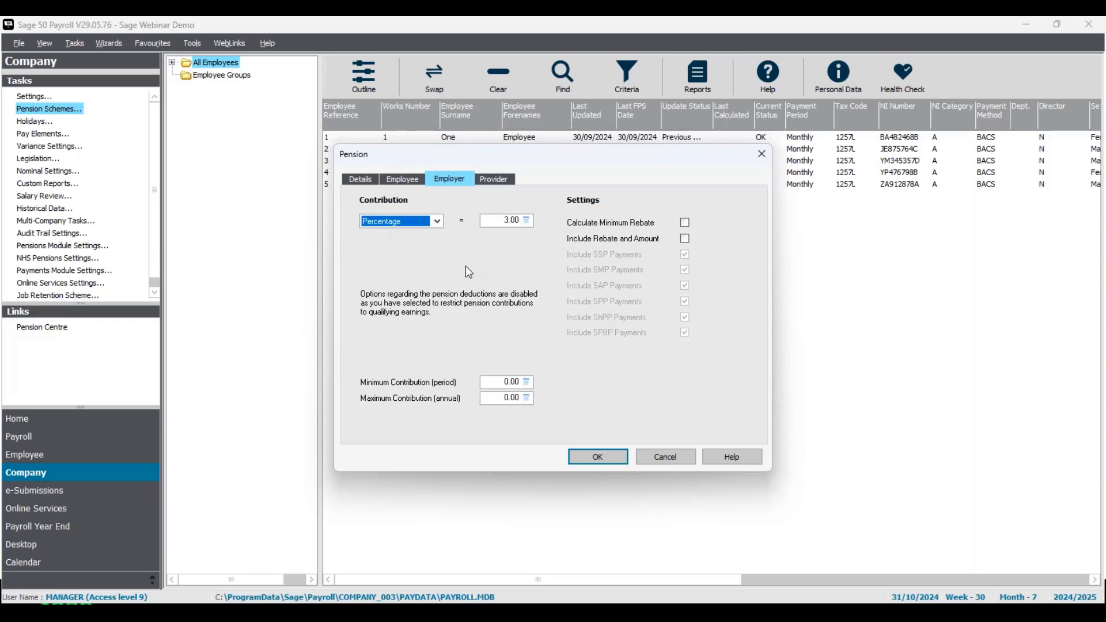
left_click(441, 225)
left_click(426, 232)
left_click(402, 180)
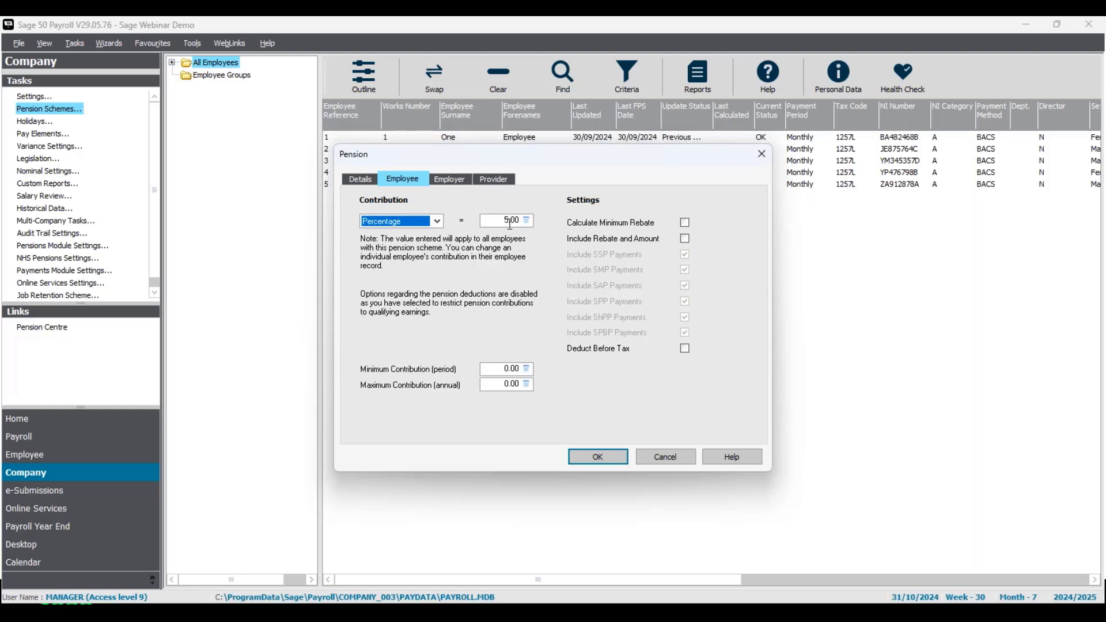
key("ctrl+Tab")
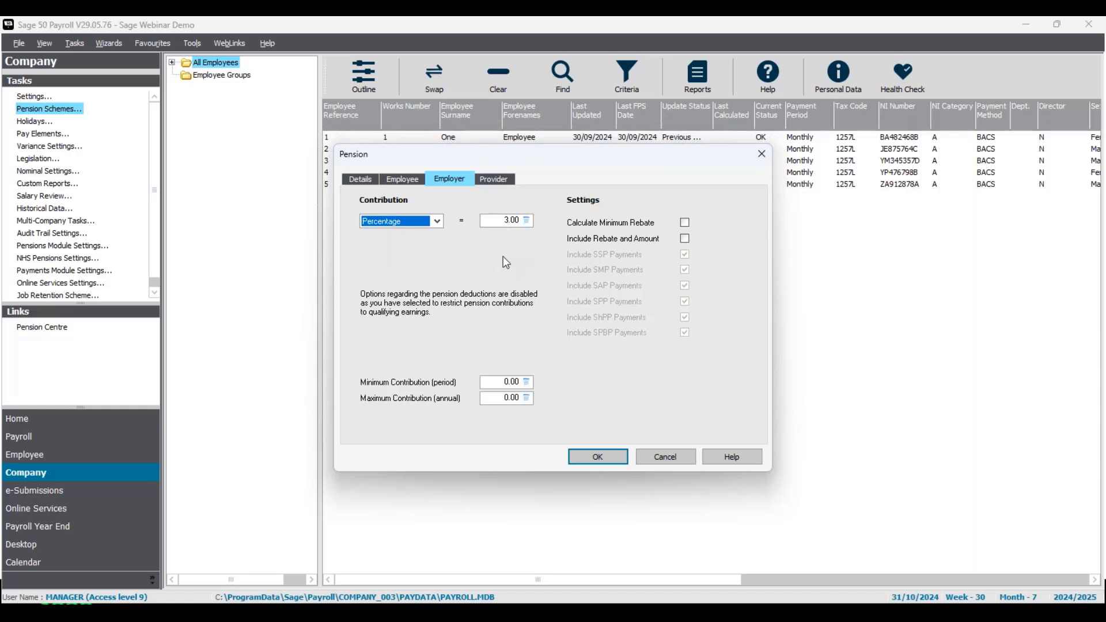
Enter NEST as the pension provider's name and check the provider reference
left_click(494, 180)
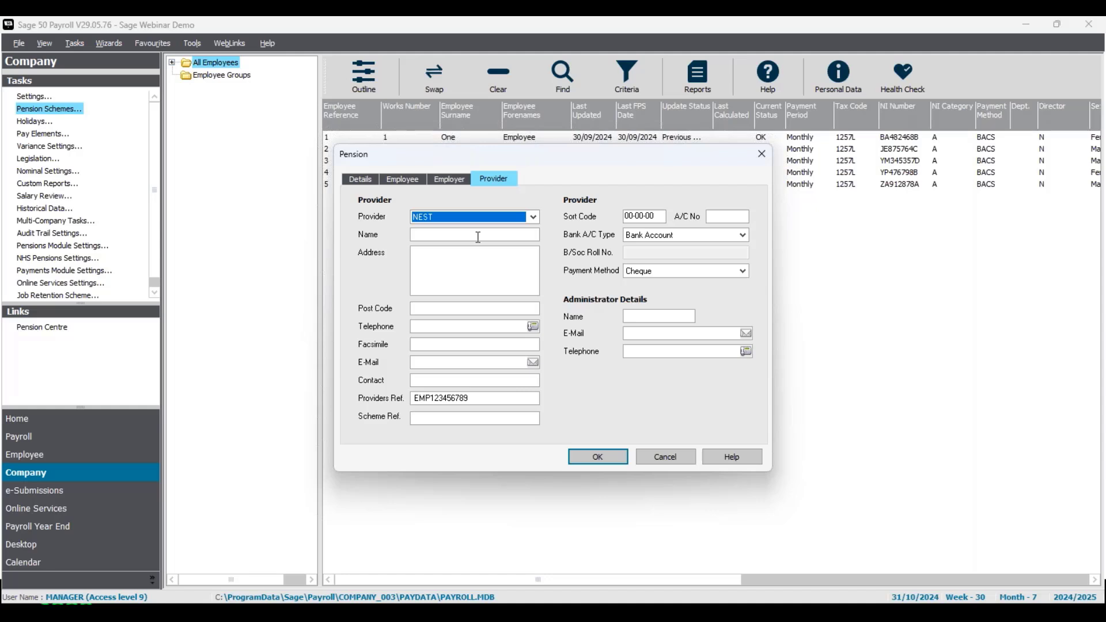
left_click(459, 234)
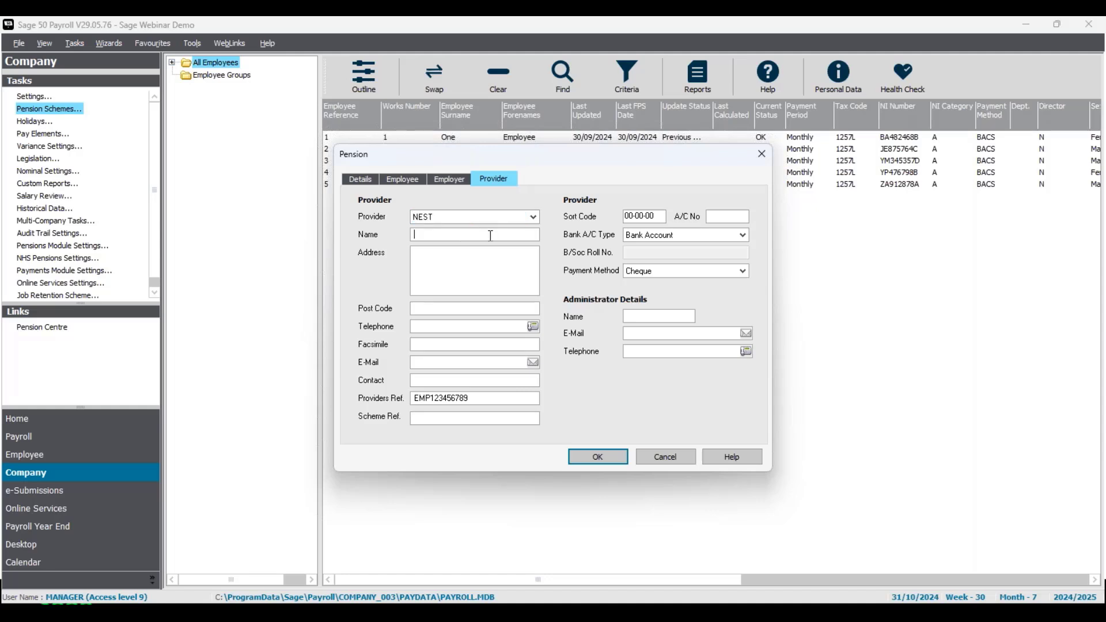
type("NEST")
double_click(481, 397)
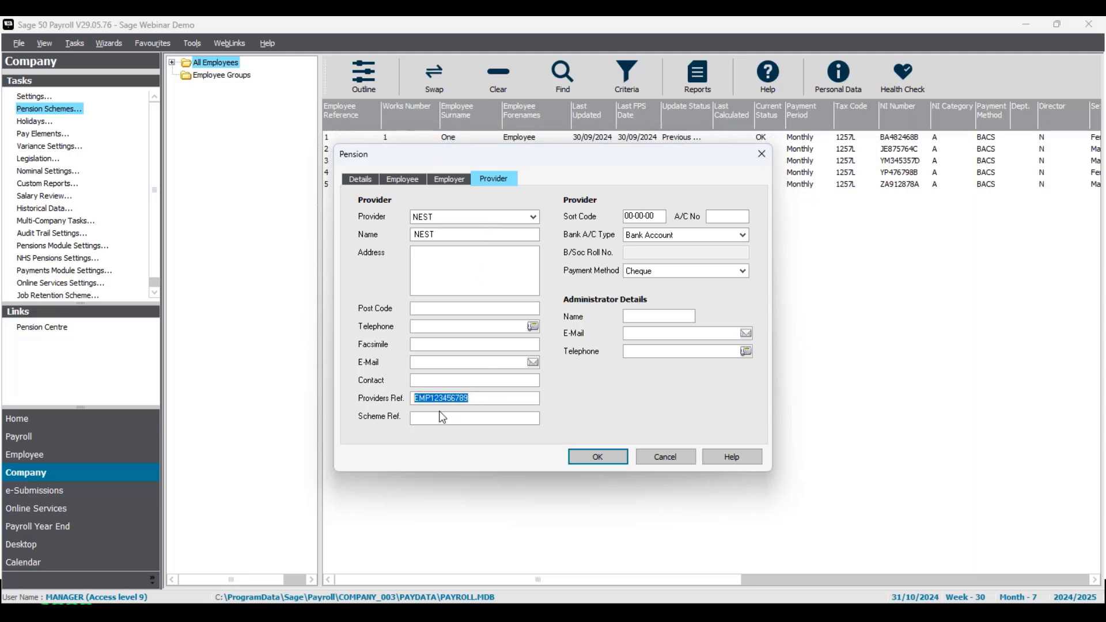
left_click(502, 399)
Recheck the scheme's general details and employee contribution settings, and save the NEST Pension scheme
left_click(364, 179)
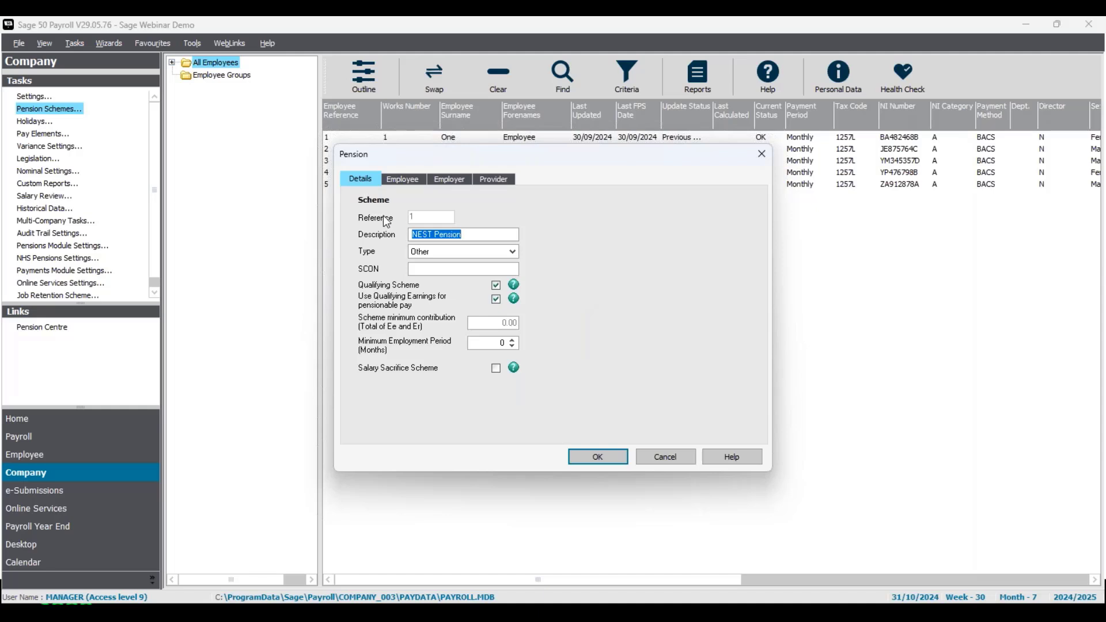
left_click(496, 299)
left_click(423, 181)
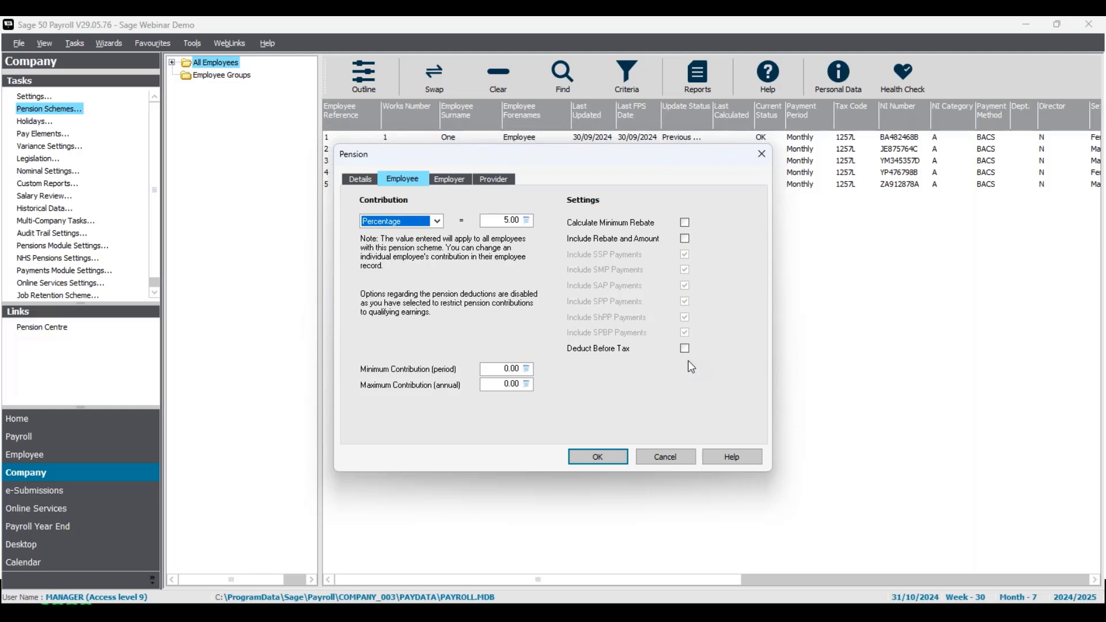
left_click(611, 457)
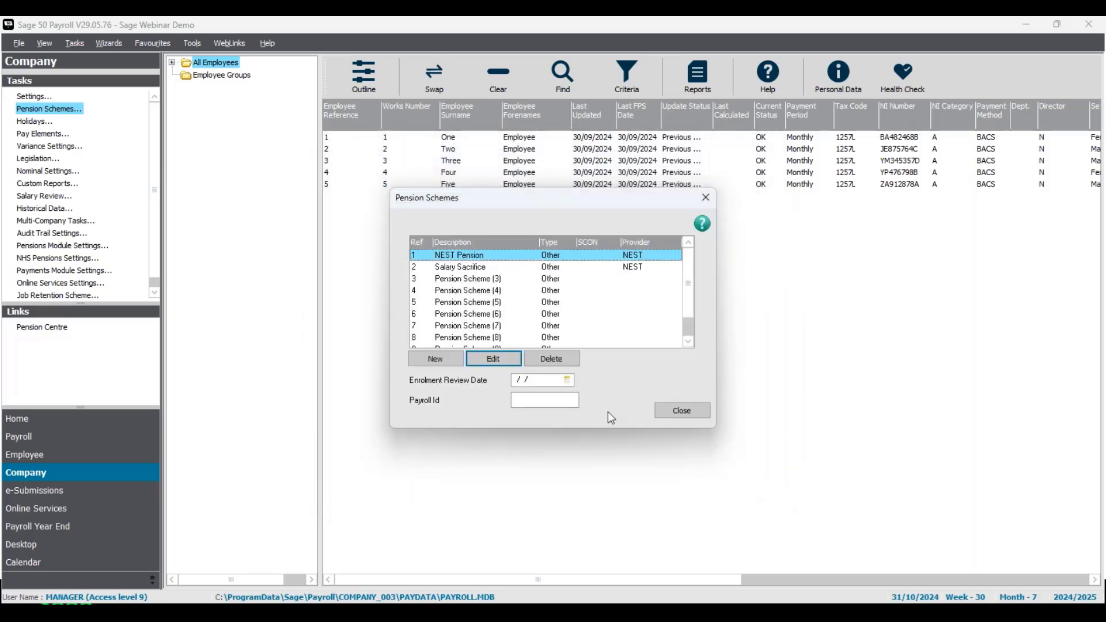
Open the Salary Sacrifice scheme for editing and review its employee sacrifice settings and general details
left_click(521, 267)
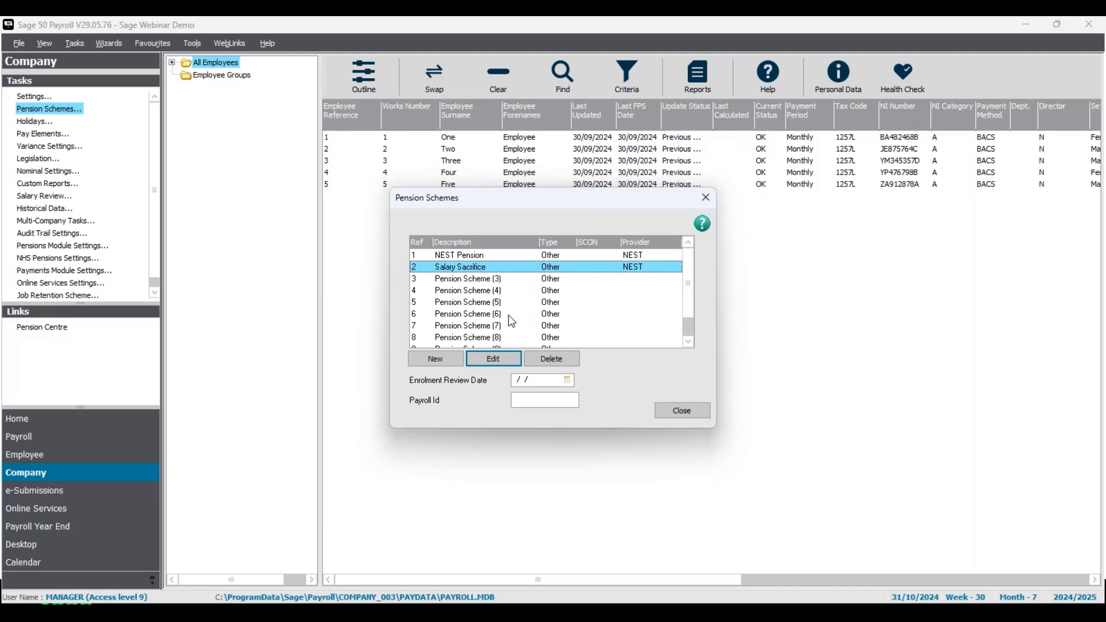
left_click(508, 359)
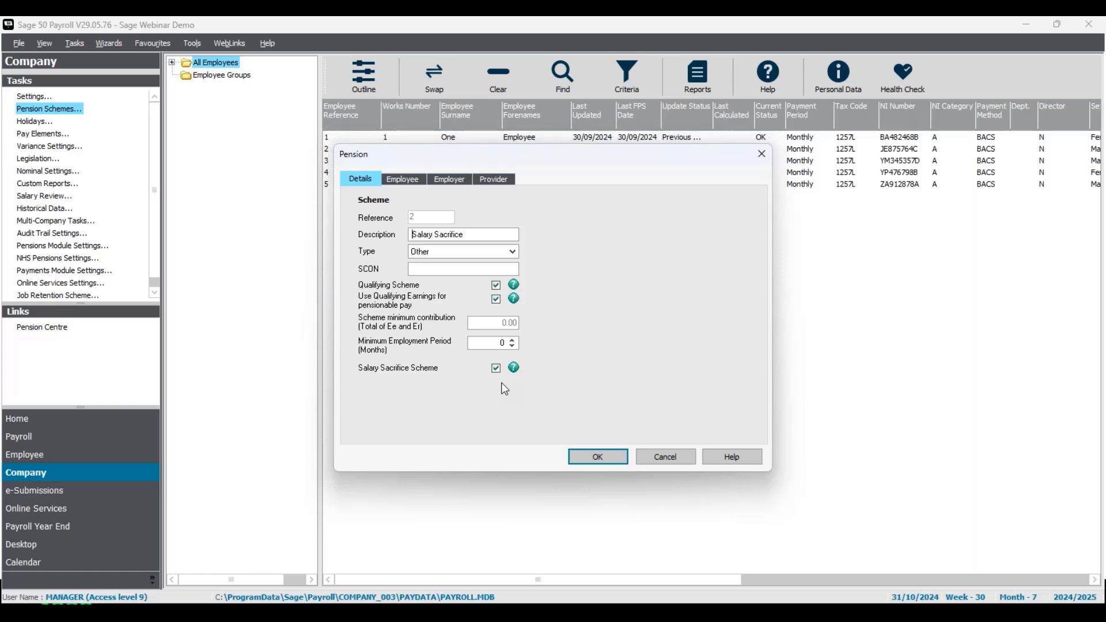
left_click(412, 189)
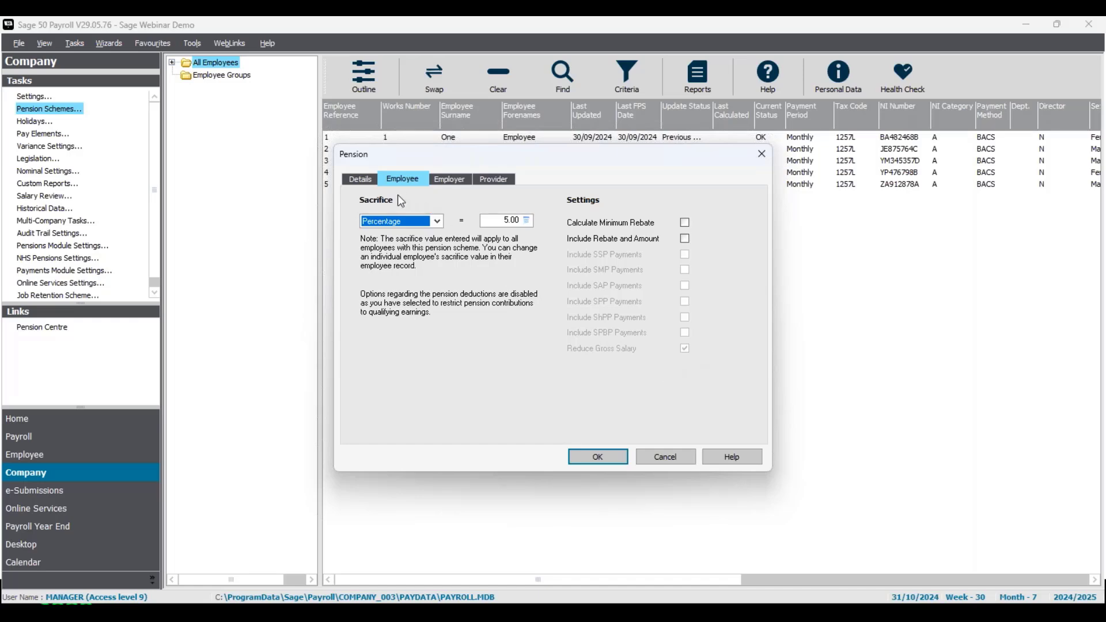
left_click(360, 179)
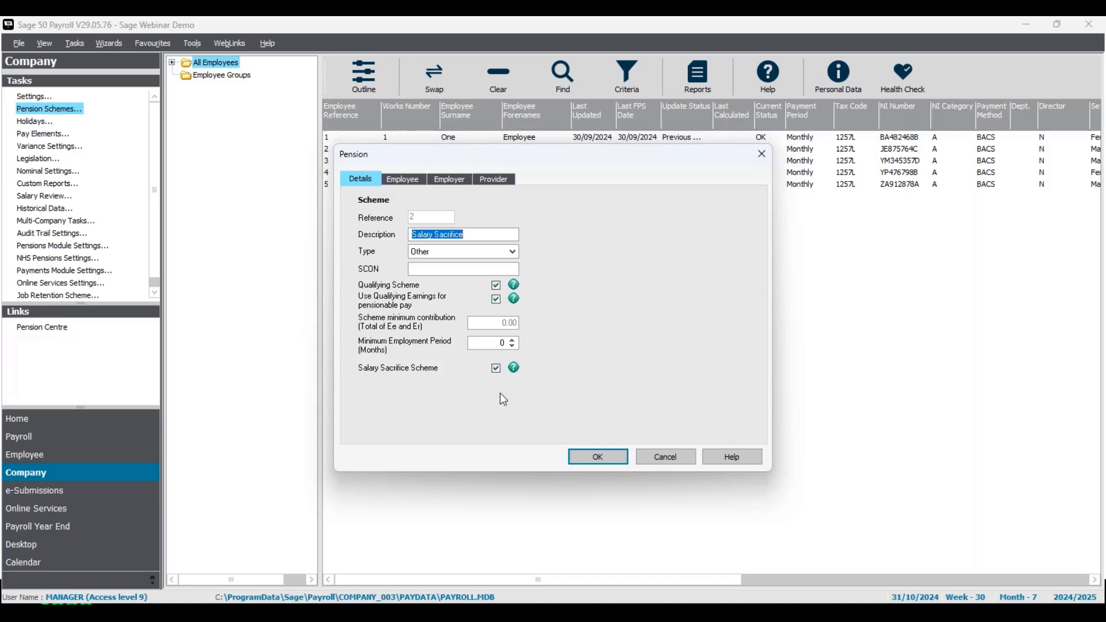
Review the Salary Sacrifice scheme's qualifying earnings option and its employee and employer contributions, then save it and close the scheme list
left_click(496, 298)
key("ctrl+Tab")
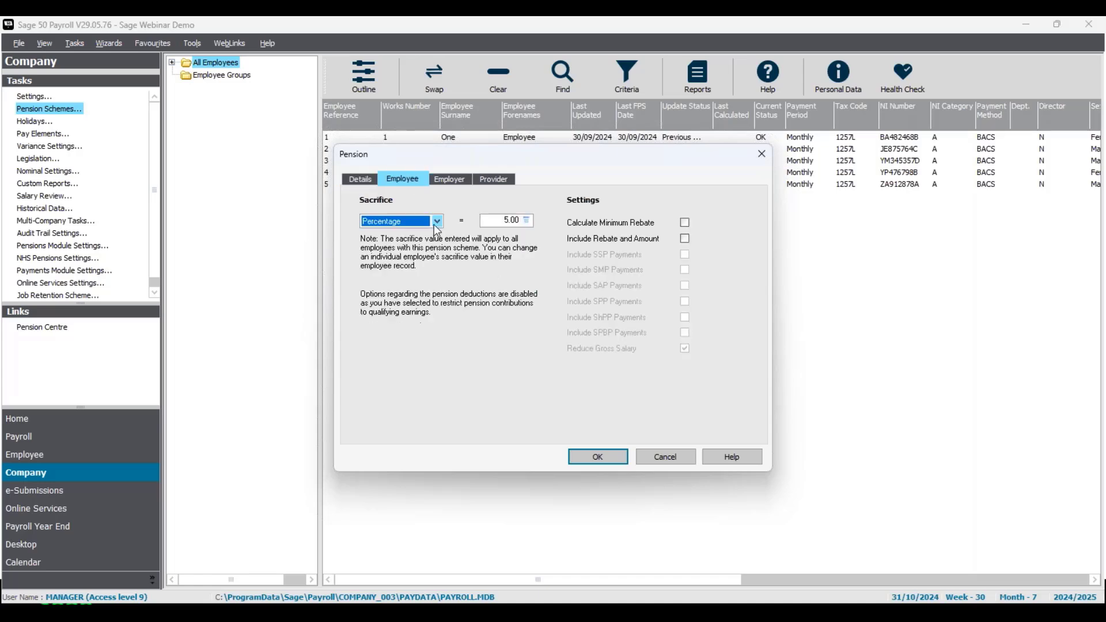
left_click(461, 185)
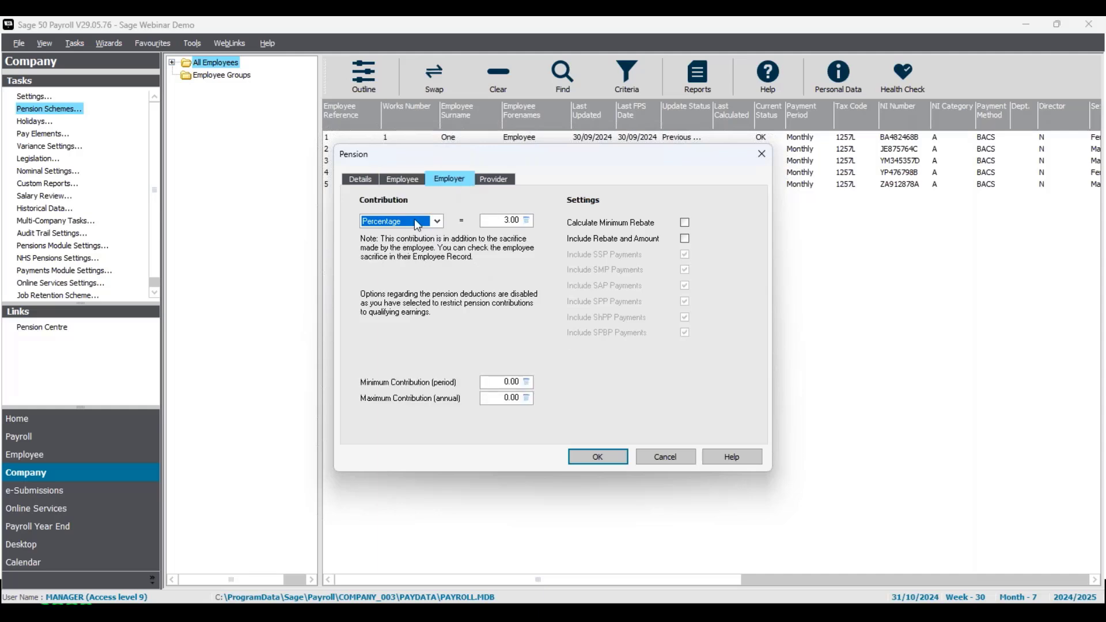
left_click(369, 180)
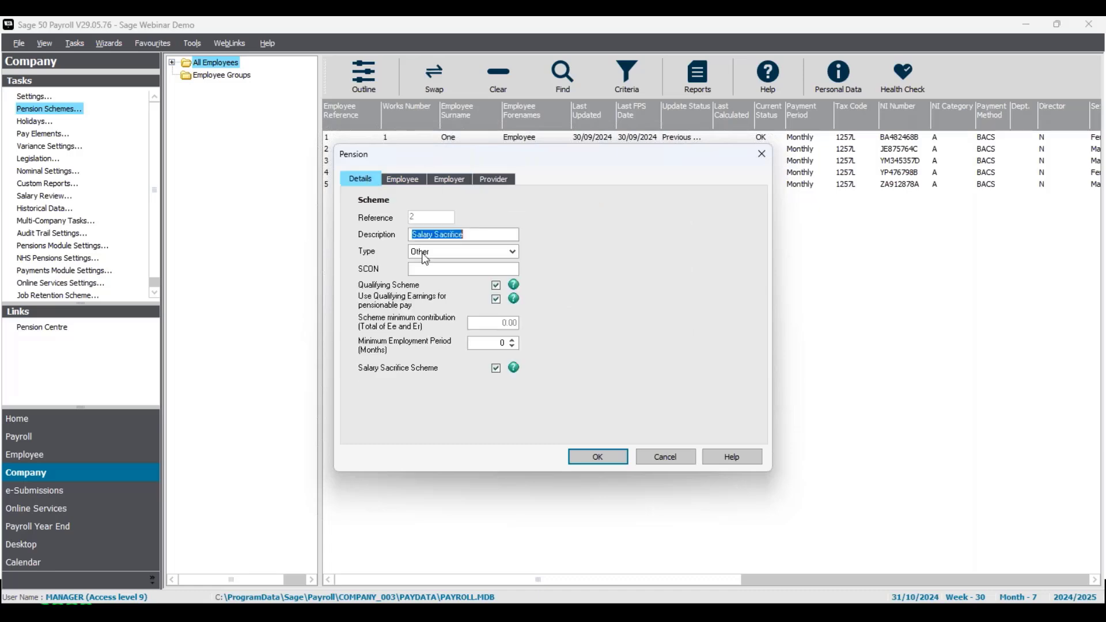
left_click(609, 455)
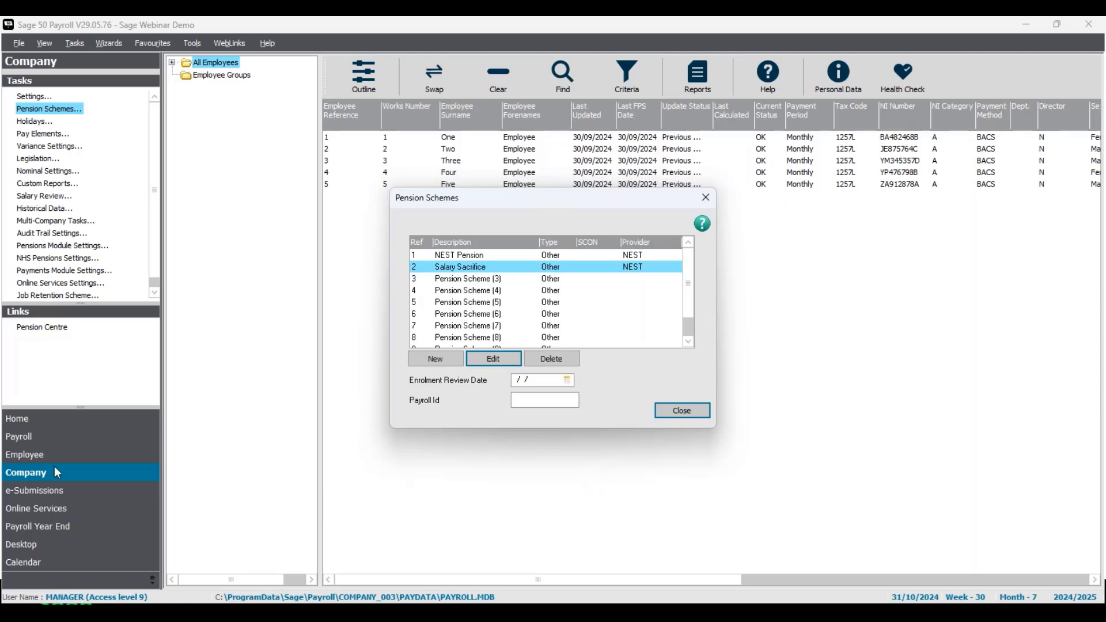
left_click(683, 411)
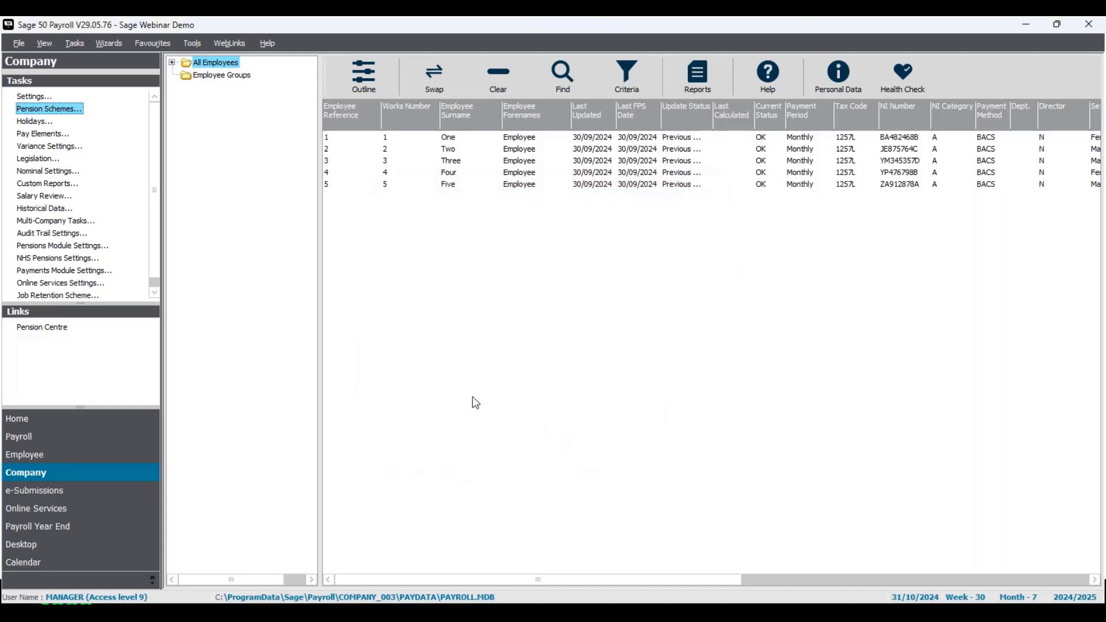
Edit the Basic Pay payment in the company's pay elements to make it subject to Salary Sacrifice (Pension Only)
left_click(57, 134)
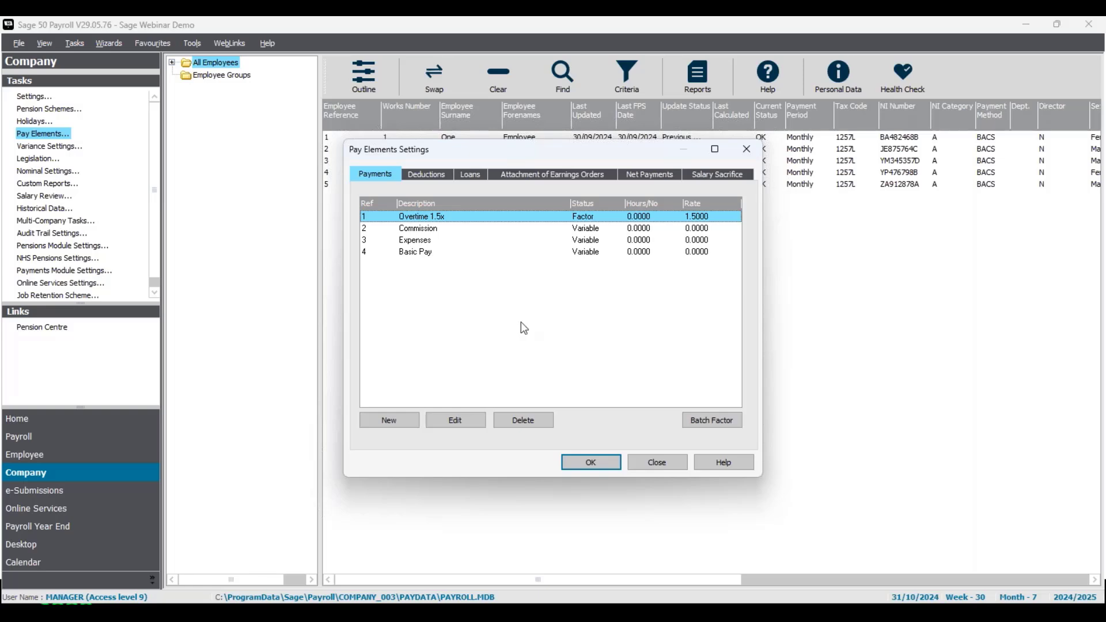
left_click(426, 254)
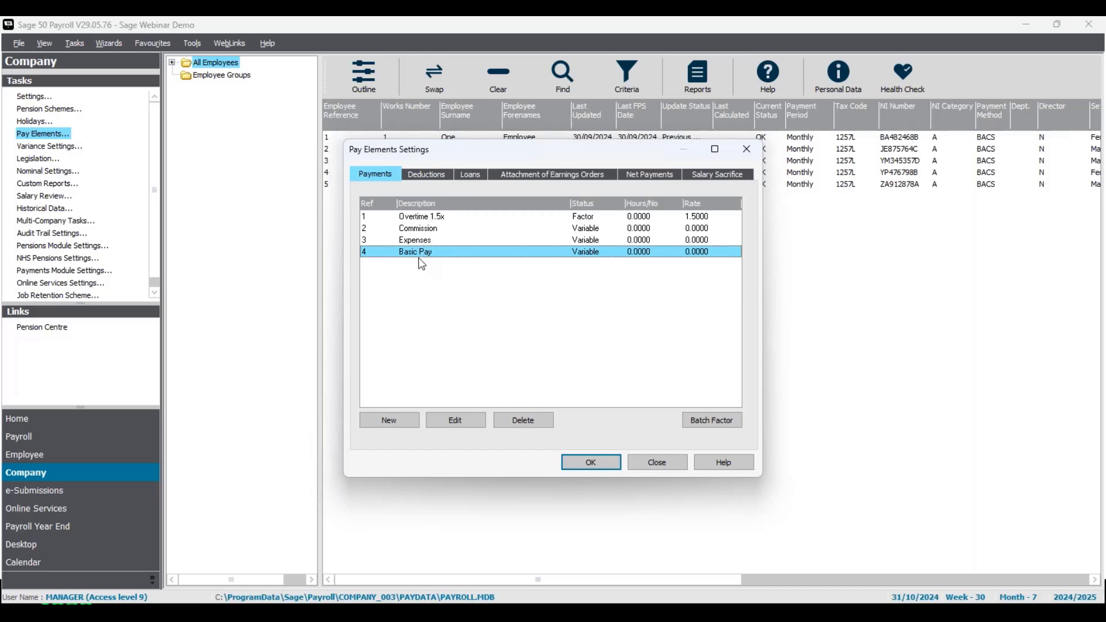
left_click(459, 424)
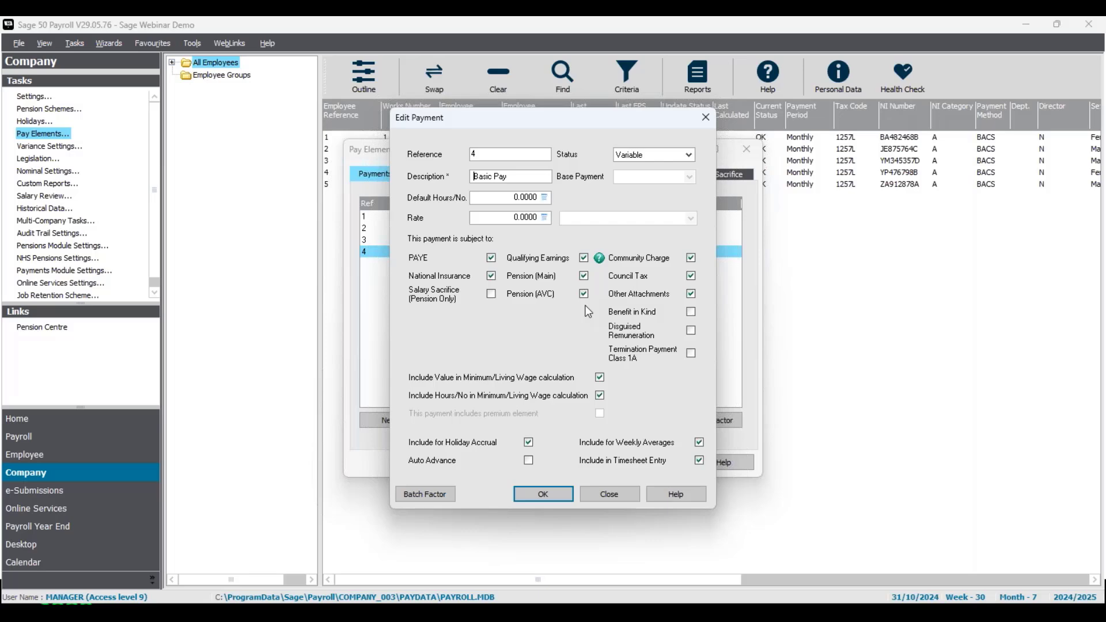
left_click(492, 295)
left_click(556, 496)
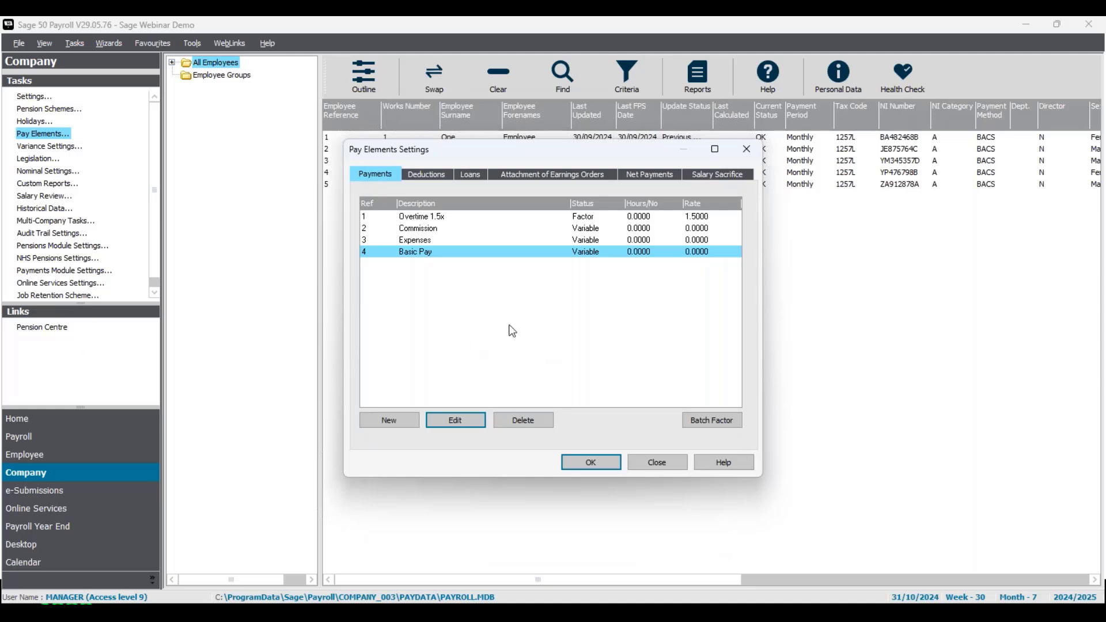
Check the Salary Sacrifice (Pension Only) option on the Expenses and Commission payments
left_click(434, 241)
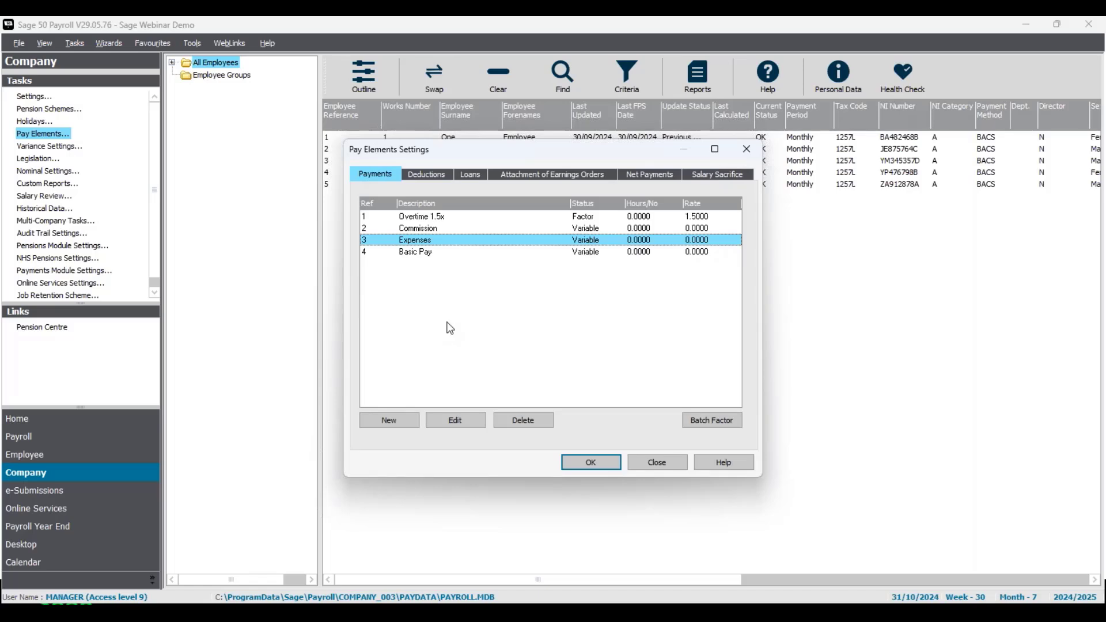
left_click(448, 425)
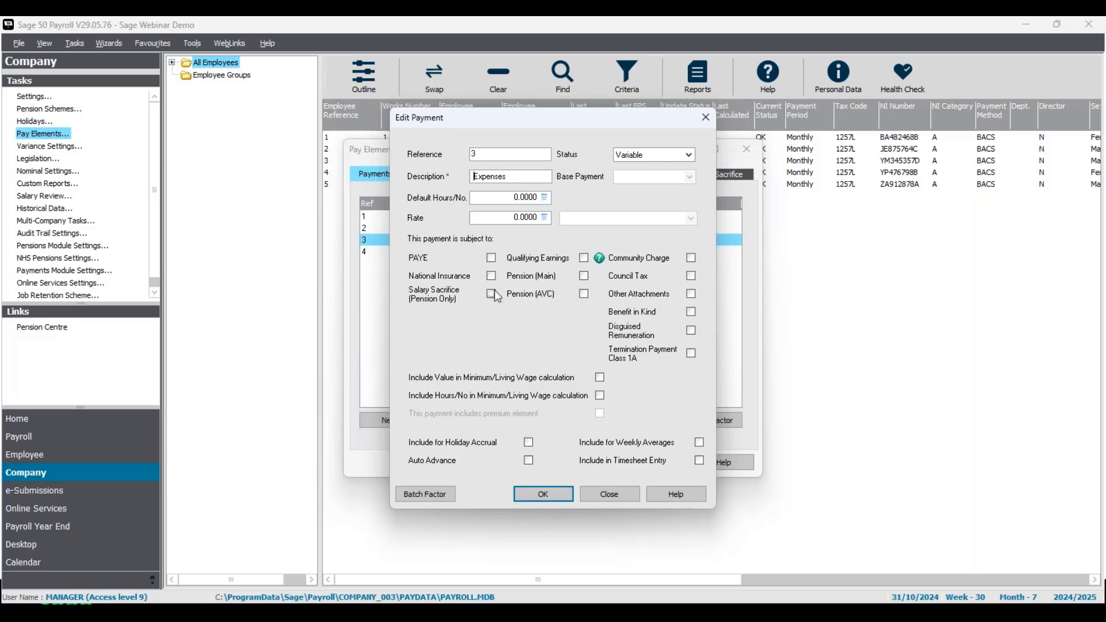
left_click(564, 495)
left_click(441, 229)
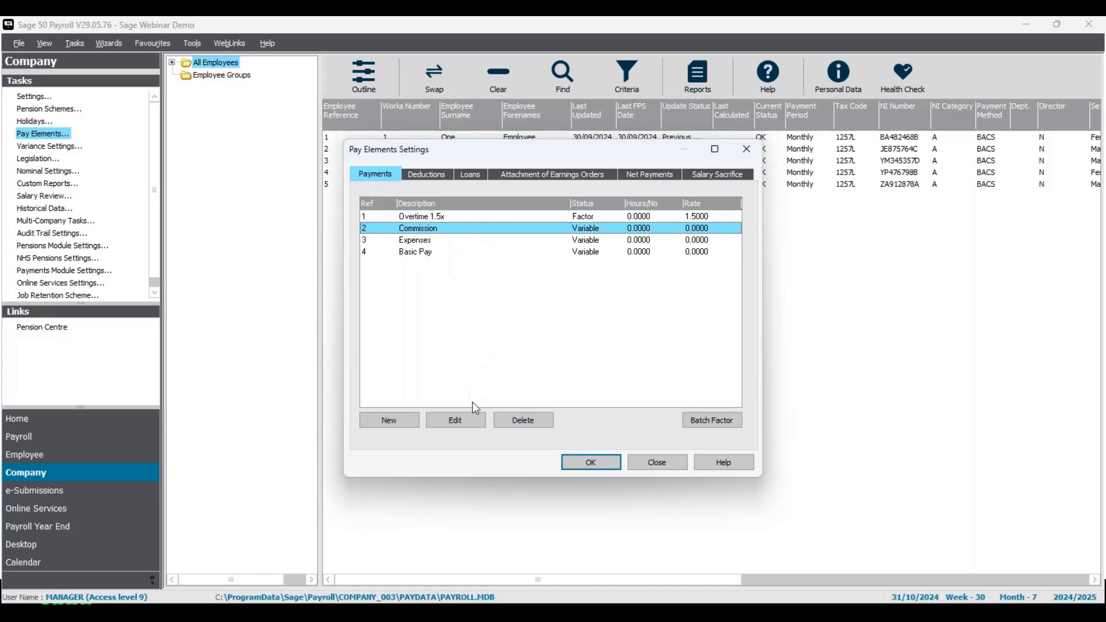
left_click(466, 422)
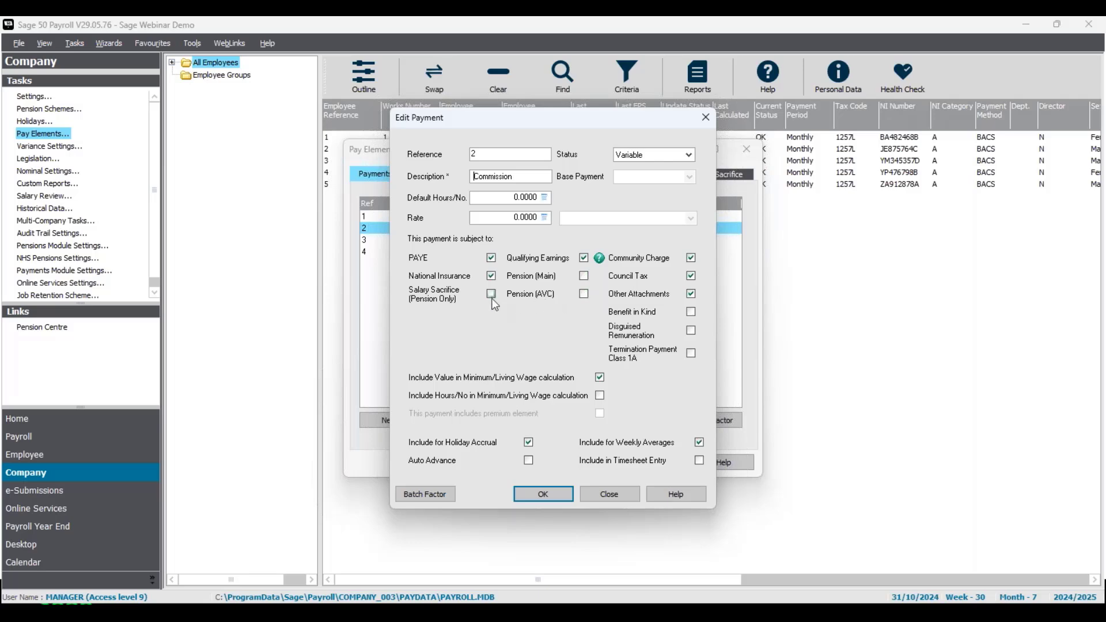
left_click(557, 494)
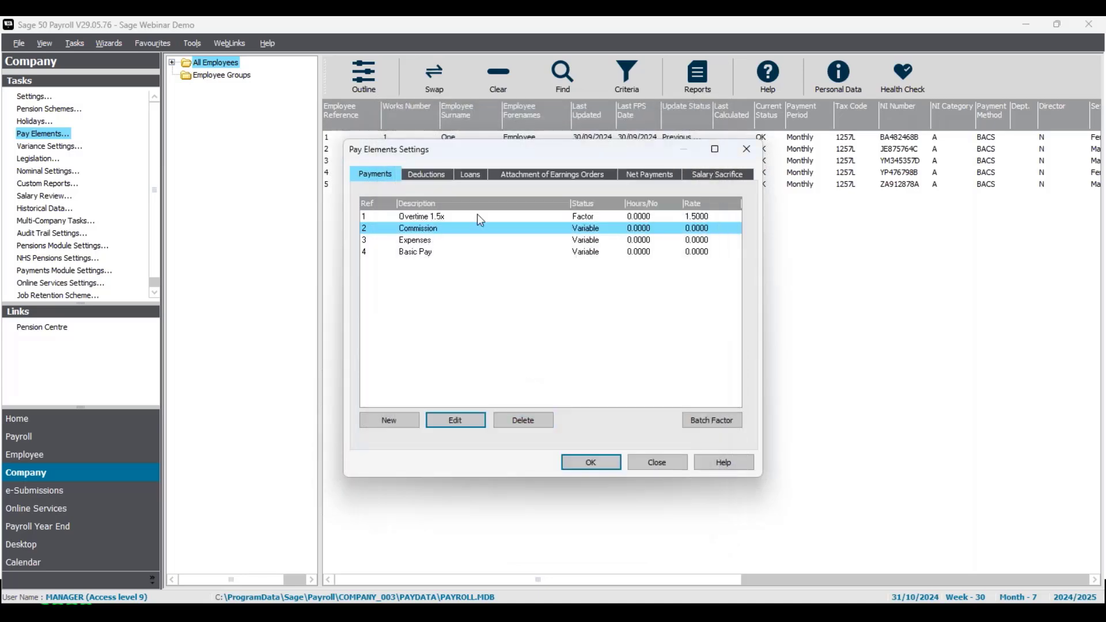
Review the Overtime 1.5x payment's settings and save the company's pay elements
left_click(477, 217)
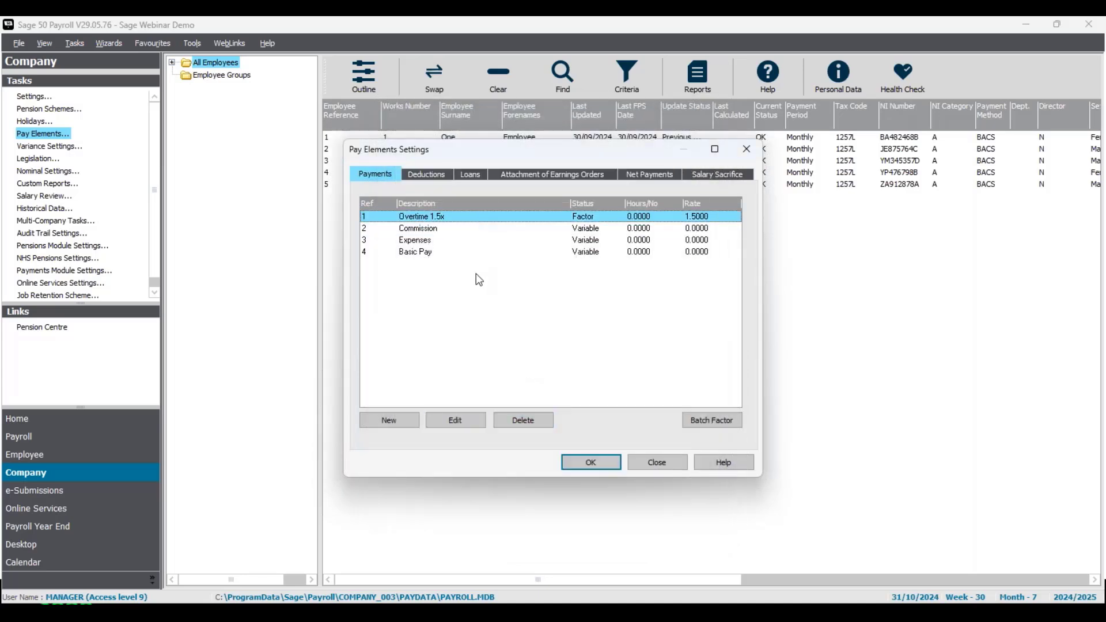
left_click(470, 422)
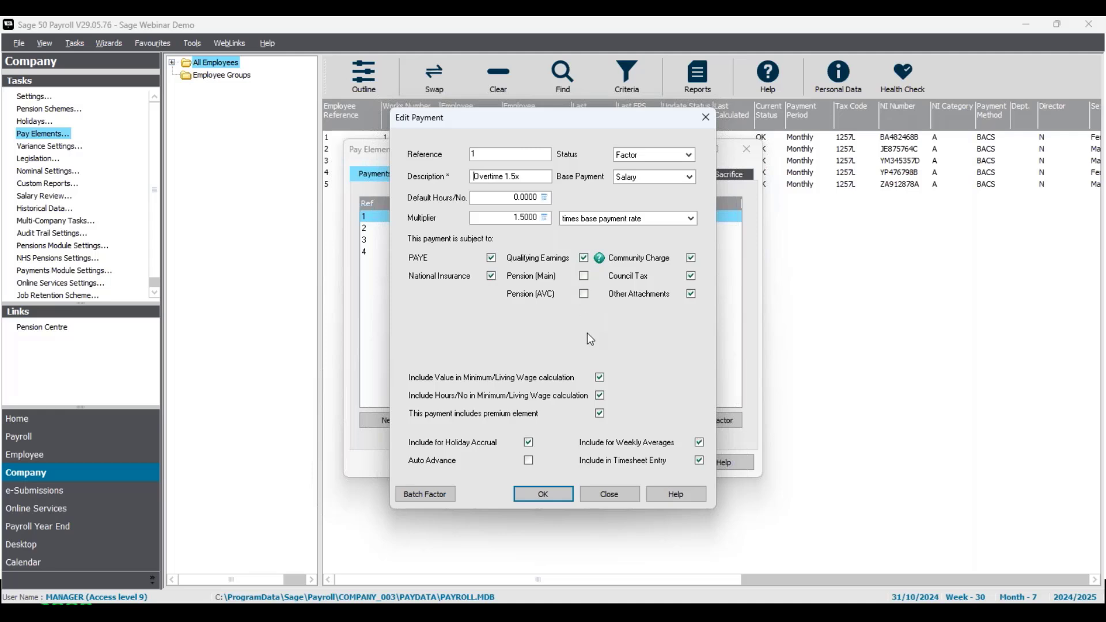
left_click(544, 497)
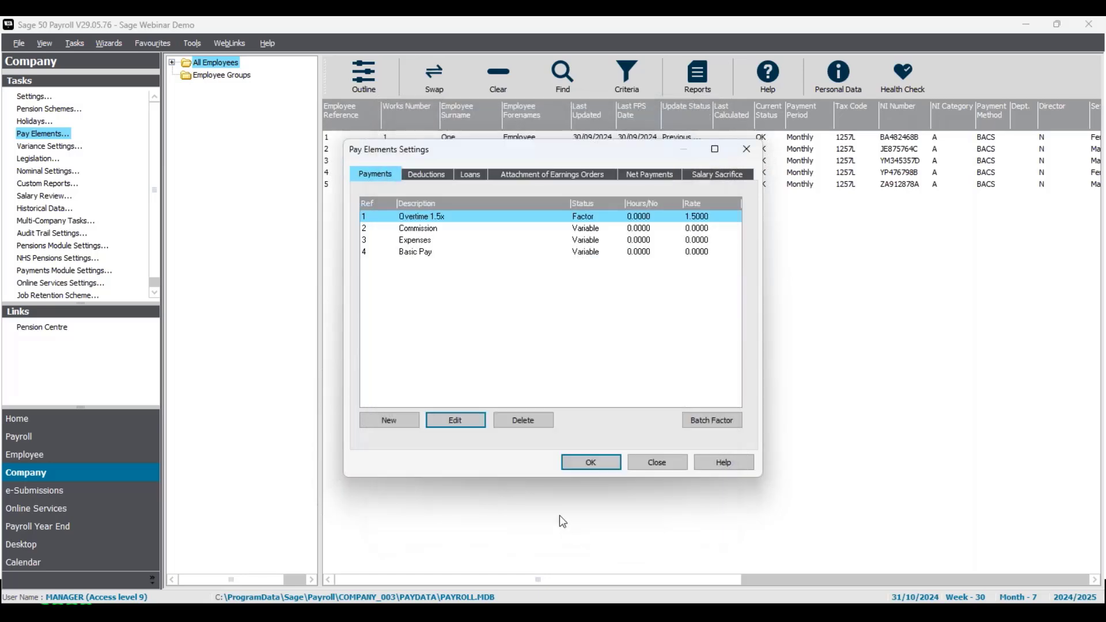
left_click(603, 467)
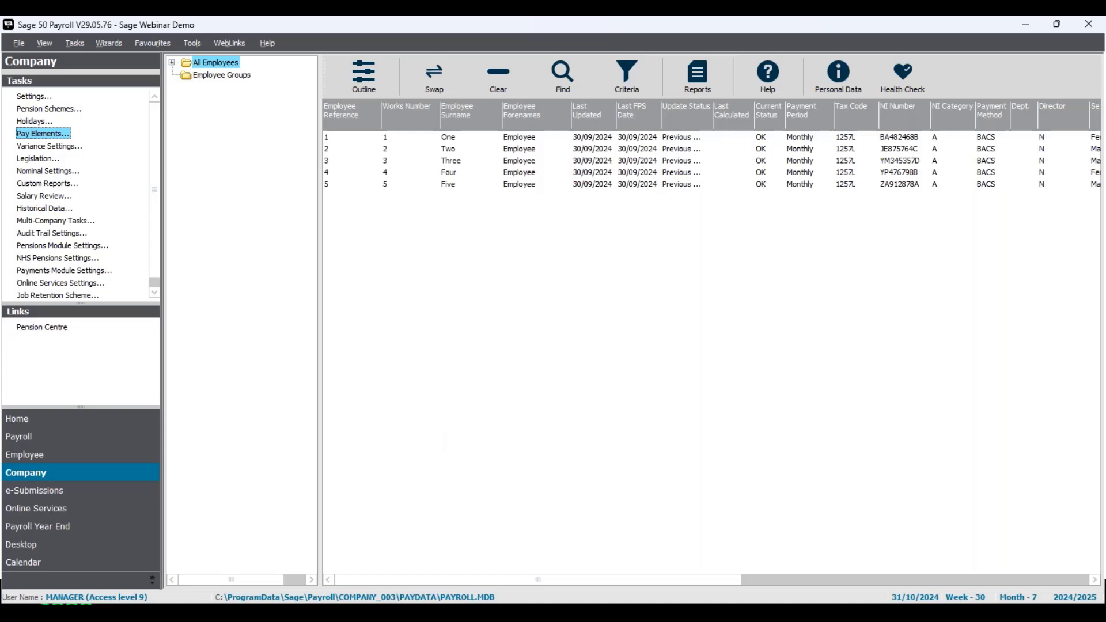
Select all five employees and preview the Payment Types report from the company reports
left_click_drag(604, 141, 603, 193)
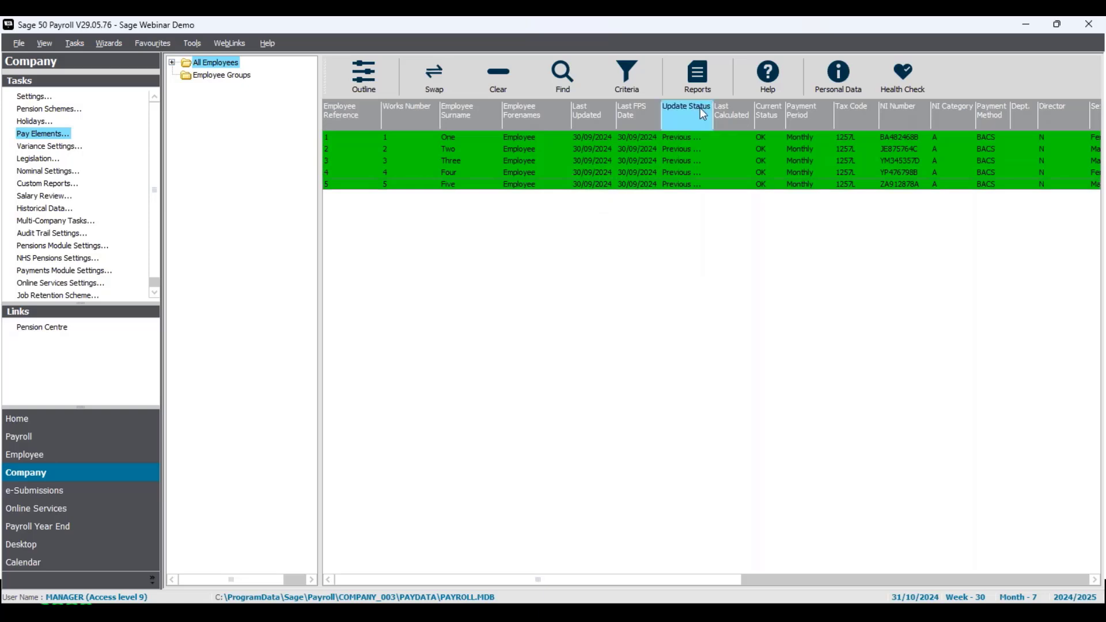
left_click(691, 79)
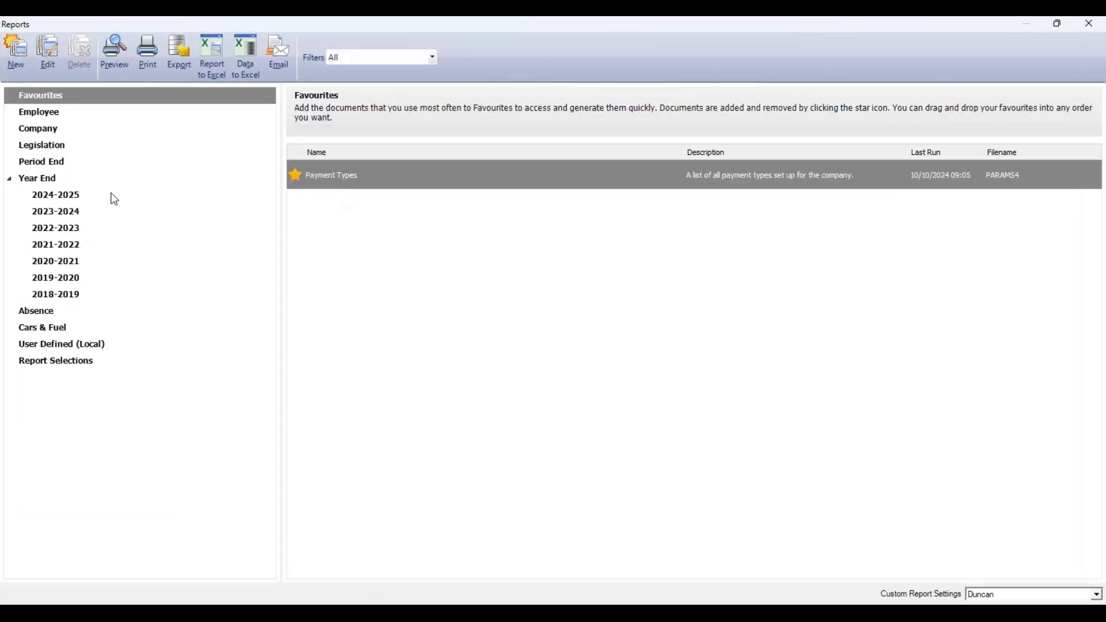
left_click(45, 130)
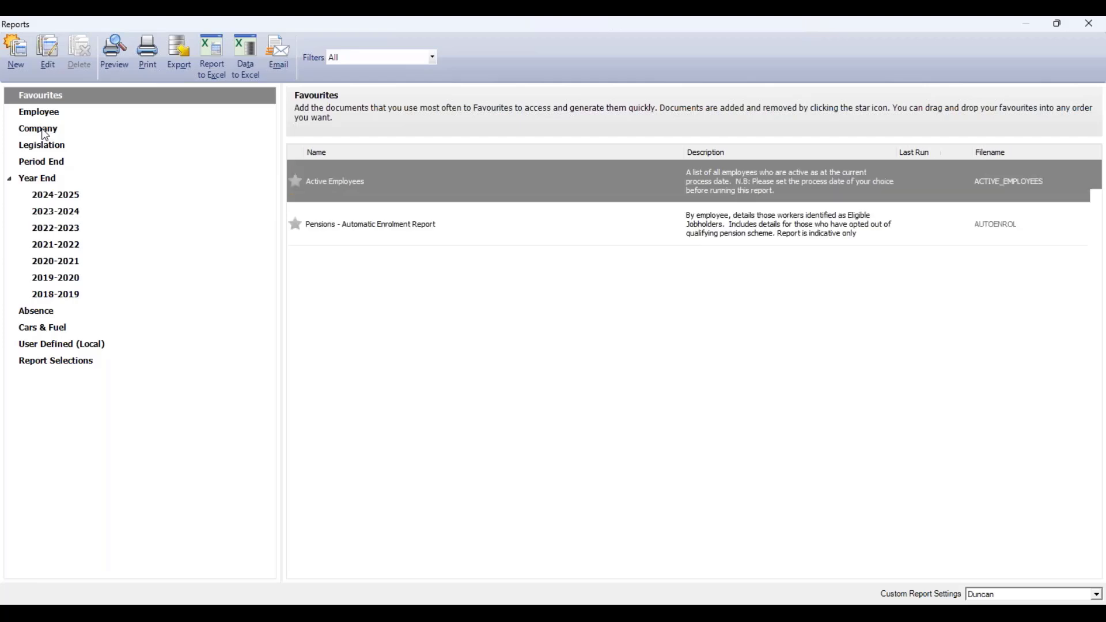
scroll(366, 376, "down", 5)
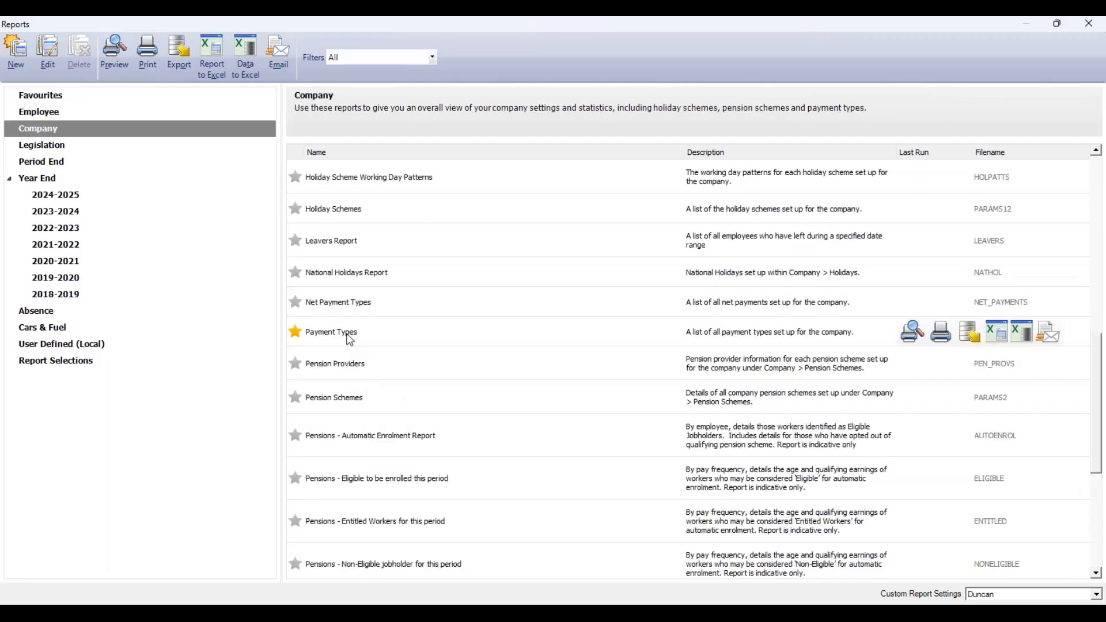
left_click(352, 333)
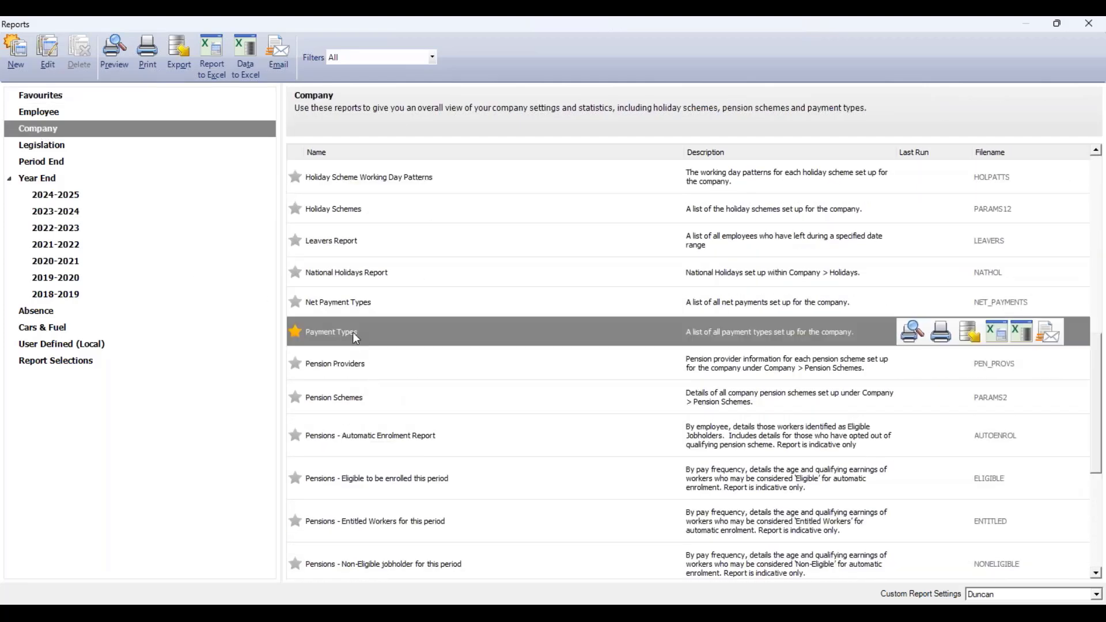
left_click(910, 338)
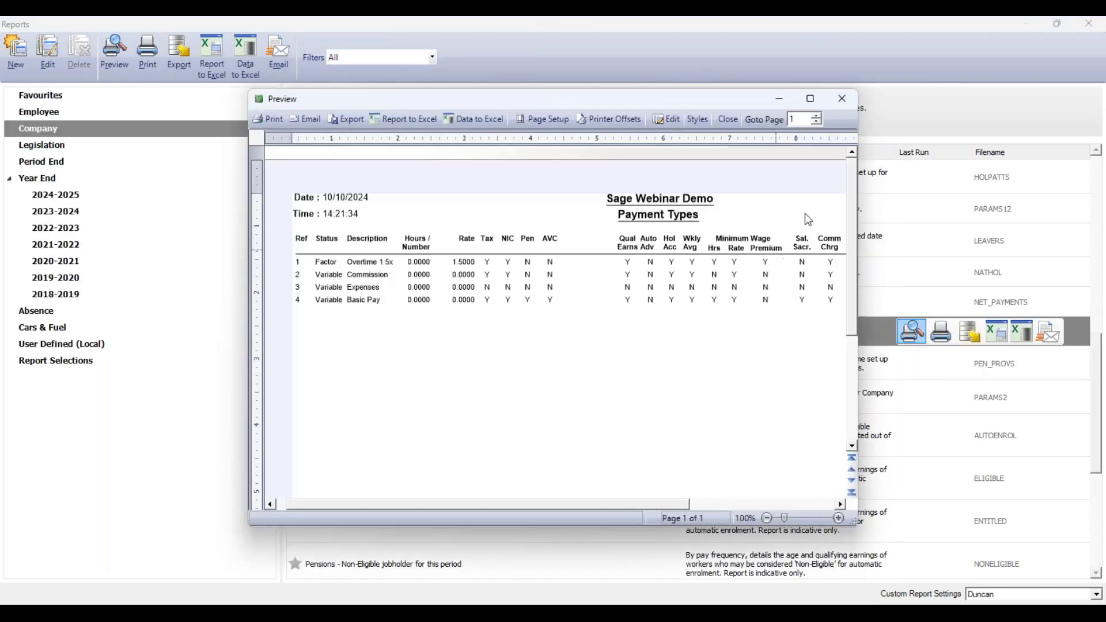
Examine the salary sacrifice column of the Payment Types report at full size, then close the preview and the reports window
left_click(811, 98)
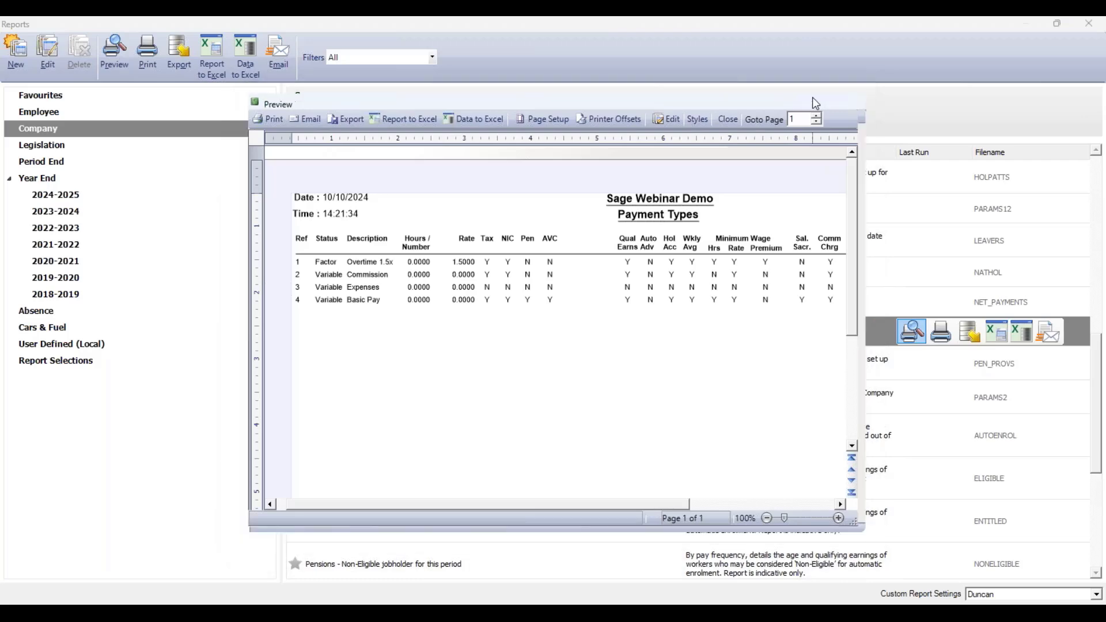
left_click_drag(1033, 598, 1038, 597)
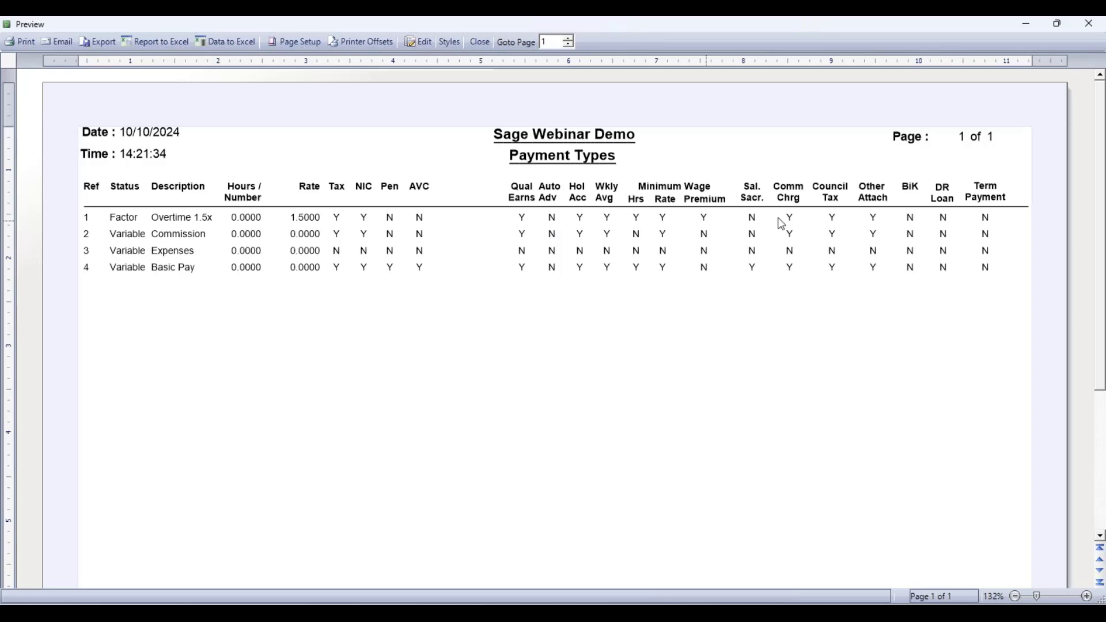
left_click(1088, 24)
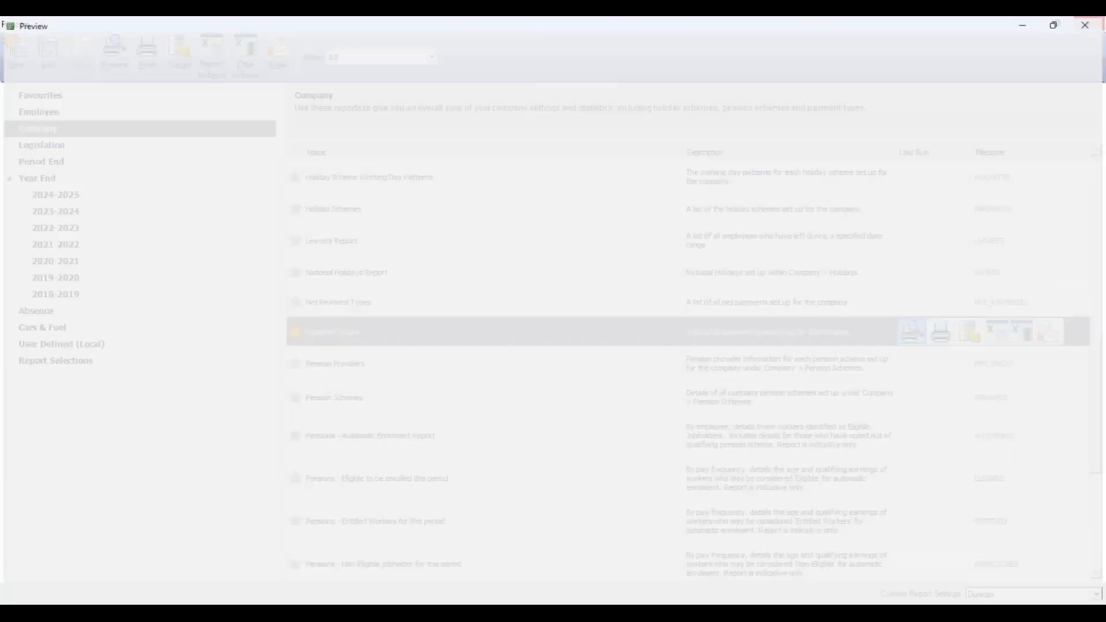
left_click(1089, 26)
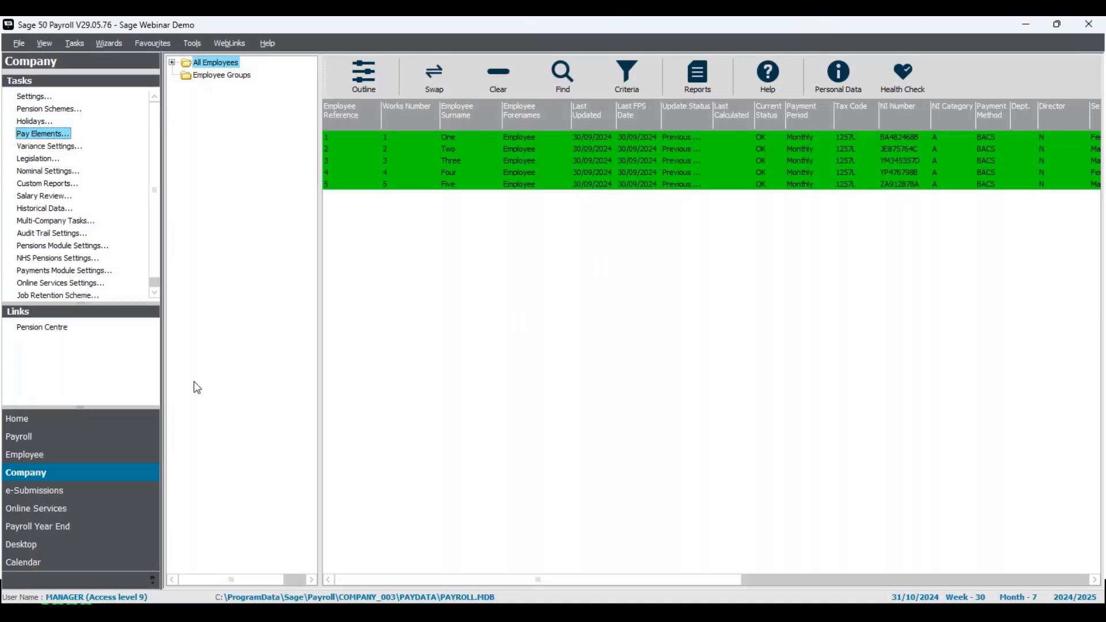
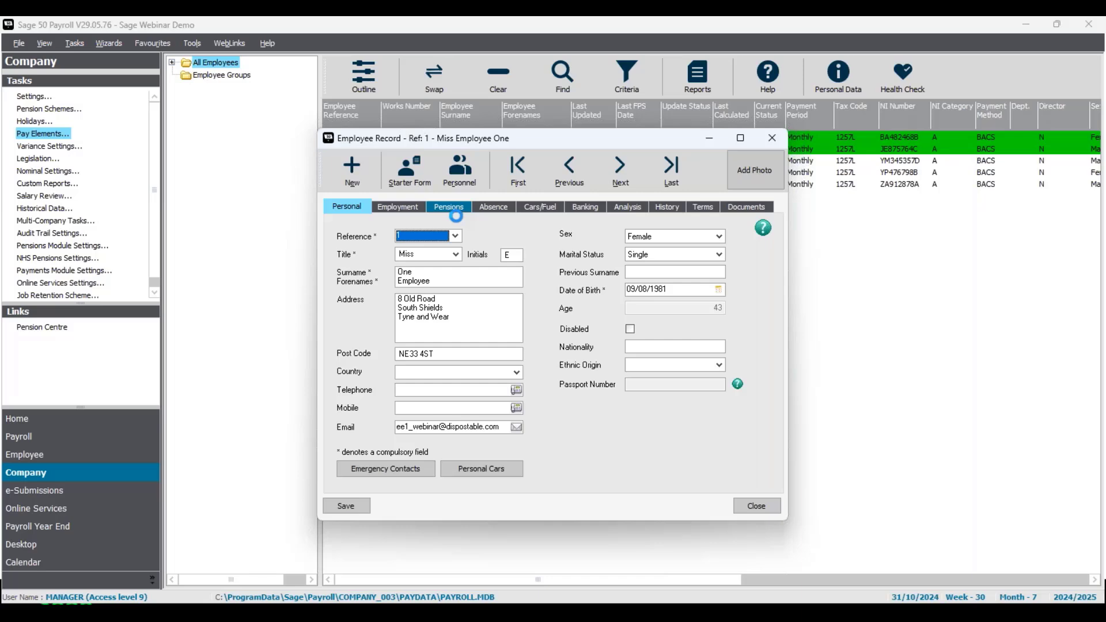
Add a pension scheme to the first employee's record, using scheme reference 2, Salary Sacrifice
left_click(449, 207)
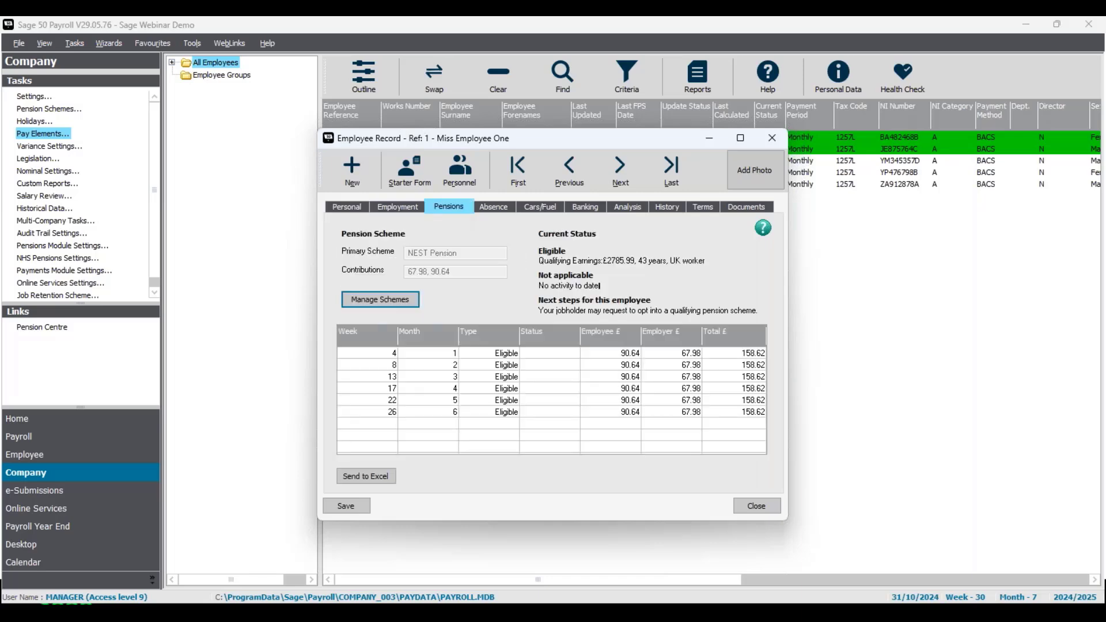
left_click(380, 300)
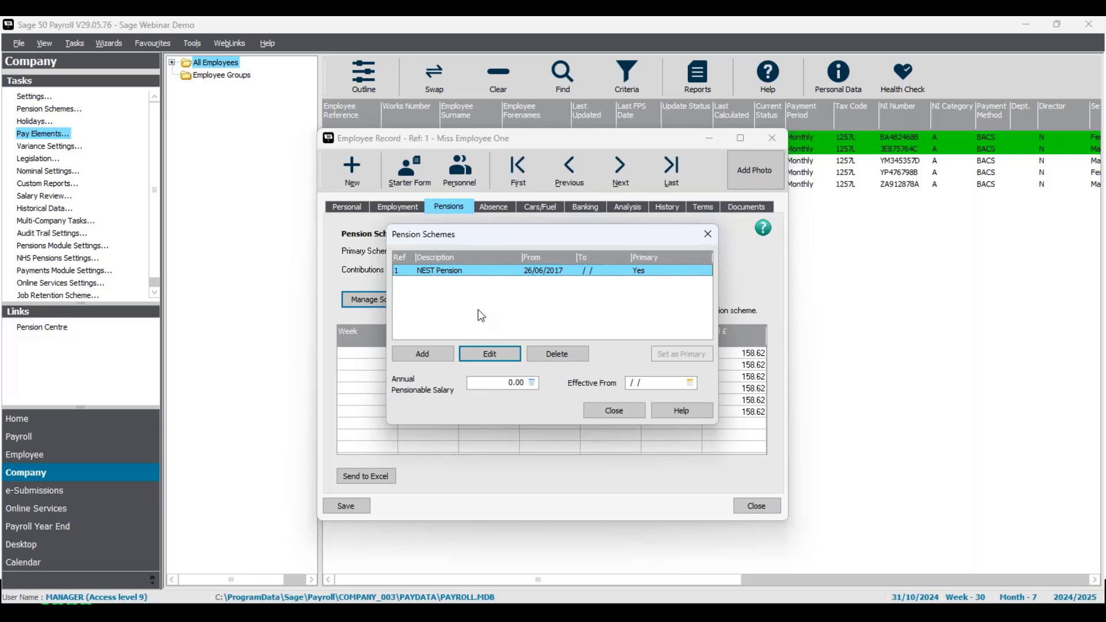
left_click(430, 357)
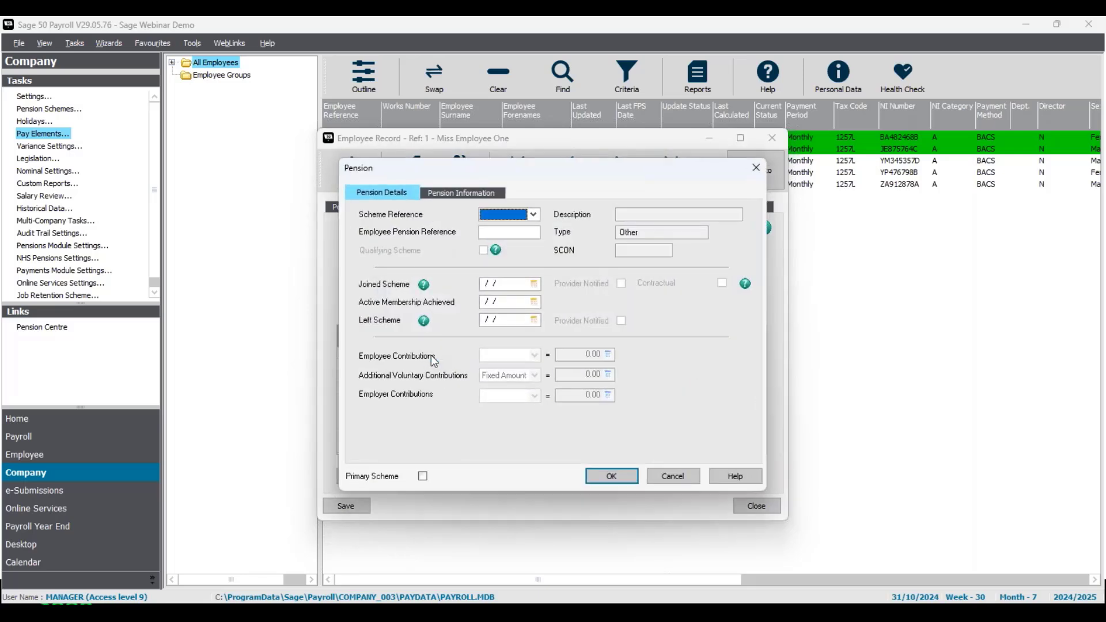
left_click(534, 215)
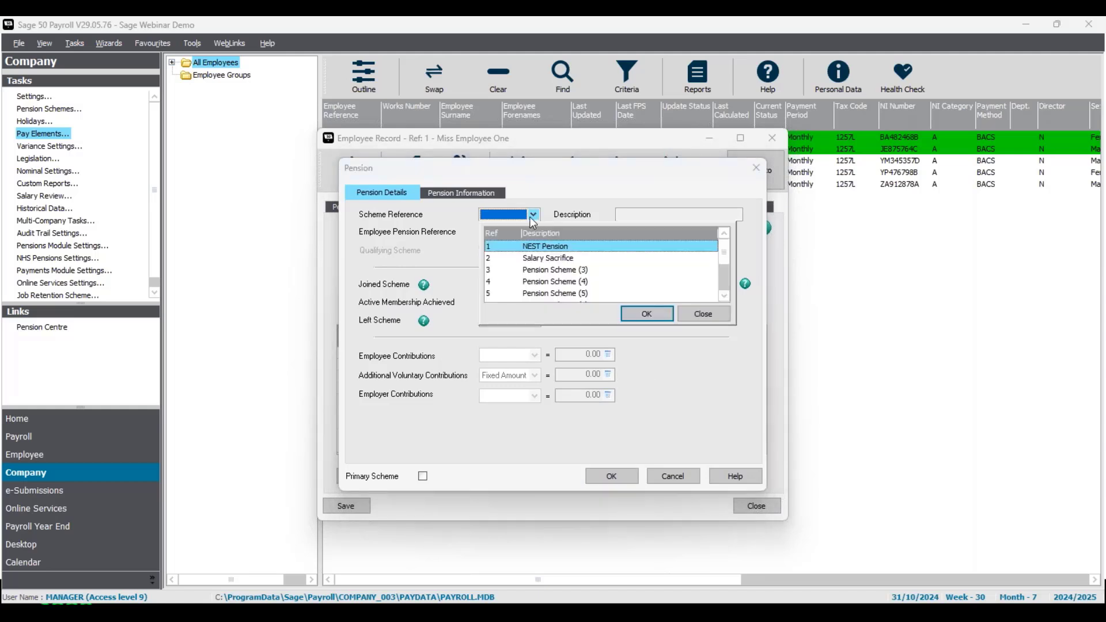
left_click(531, 259)
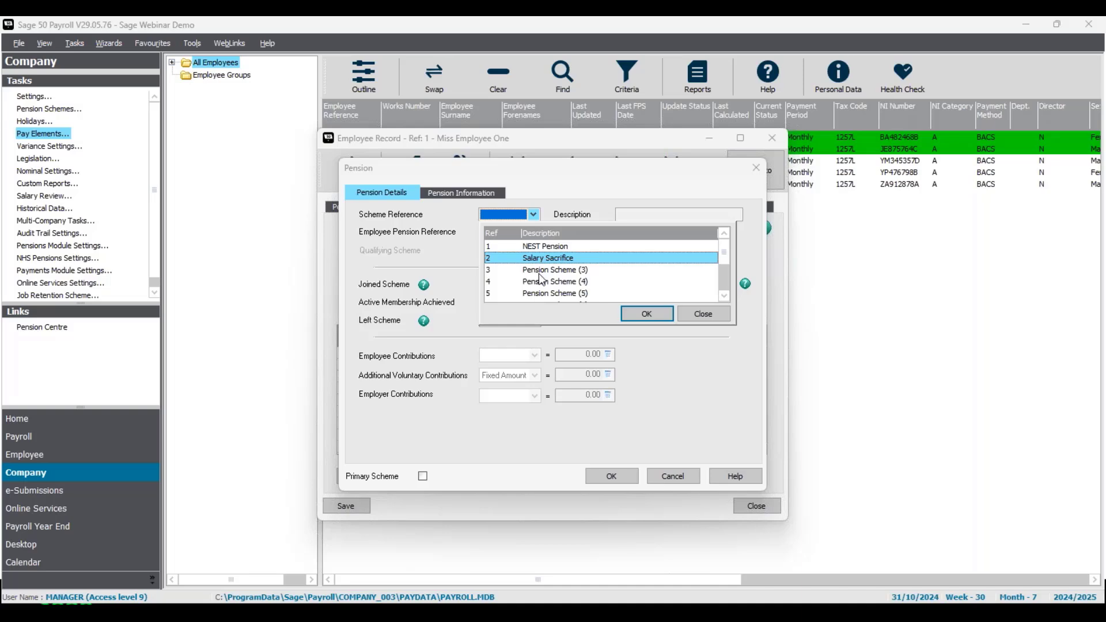
left_click(635, 312)
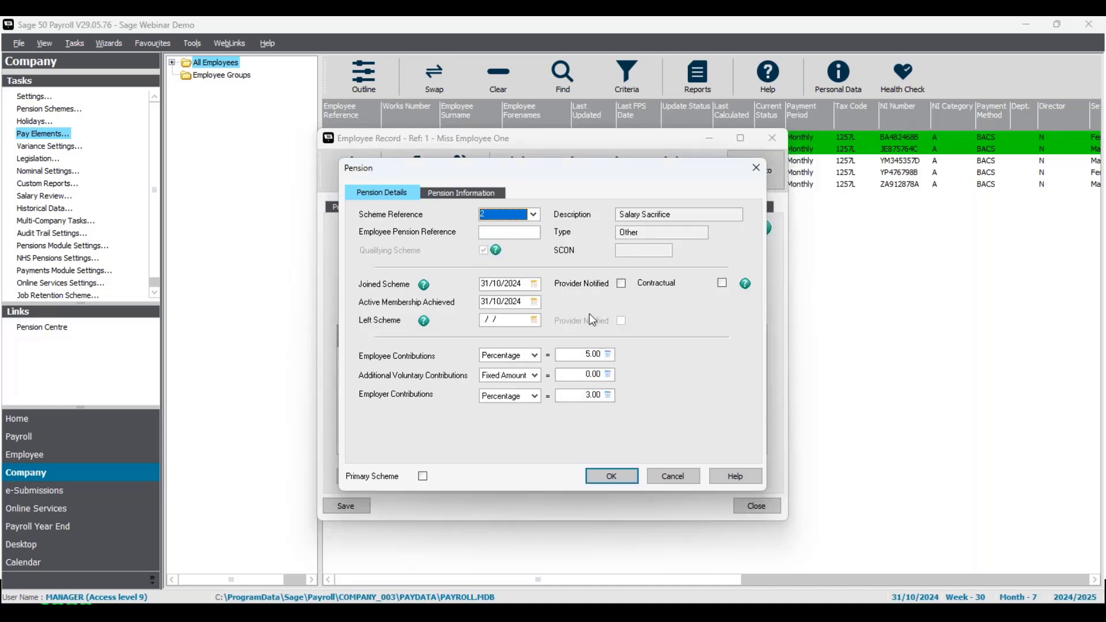
Check the Joined Scheme date in the first employee's new pension details, then cancel the addition and close the pension schemes list
left_click(524, 285)
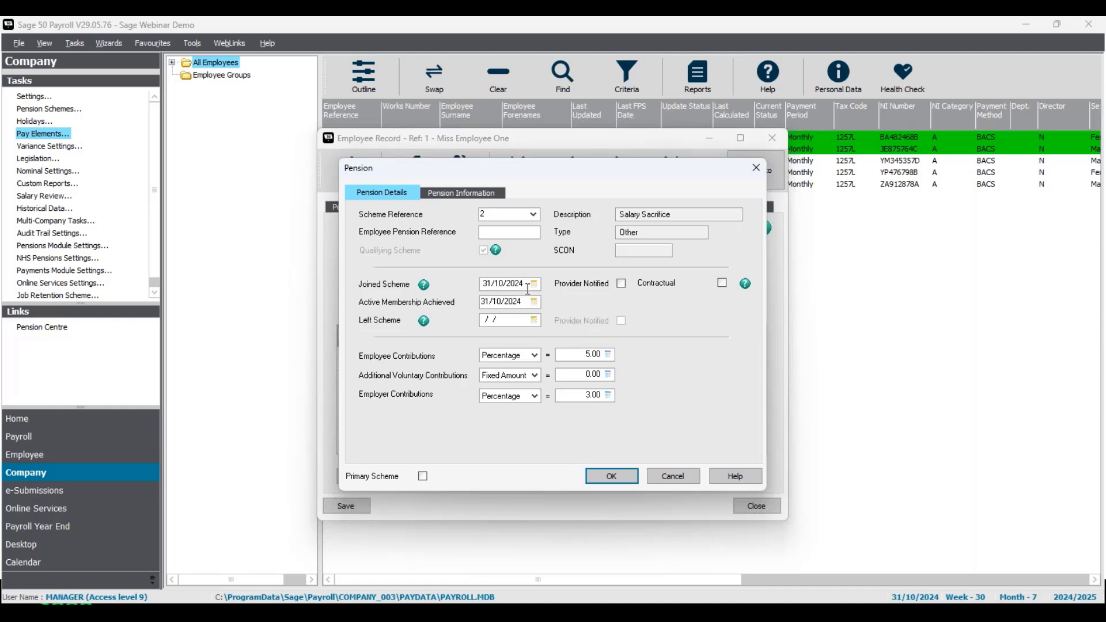
left_click_drag(528, 286, 480, 286)
left_click(523, 284)
left_click(683, 480)
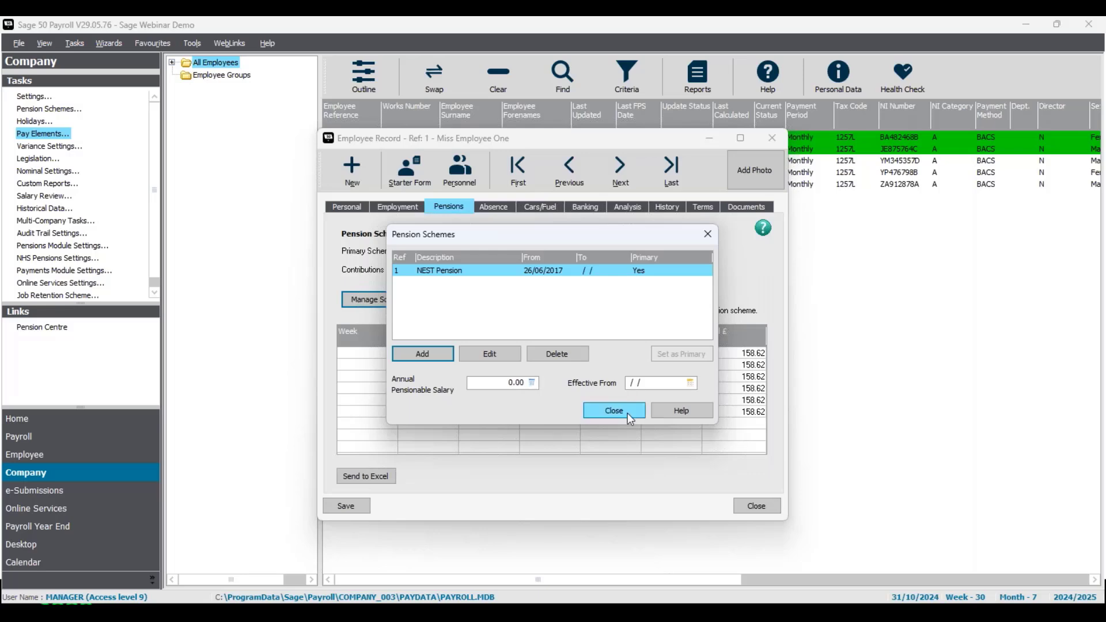
left_click(627, 412)
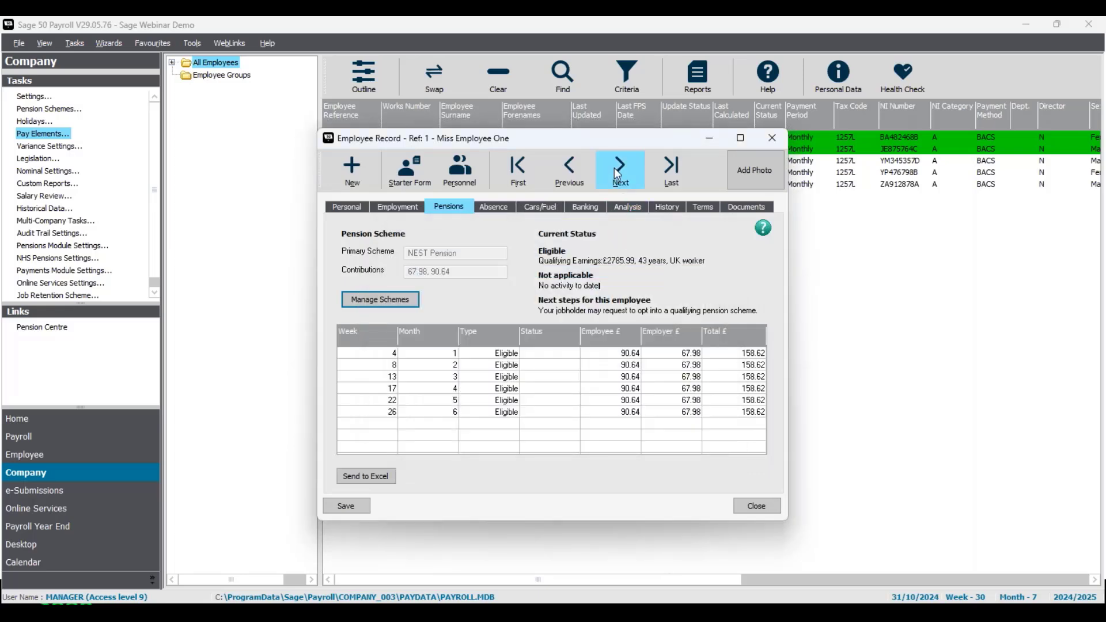
Try adding scheme reference 2, Salary Sacrifice, to the second employee's pension schemes, then cancel the entry and close the employee record
left_click(617, 173)
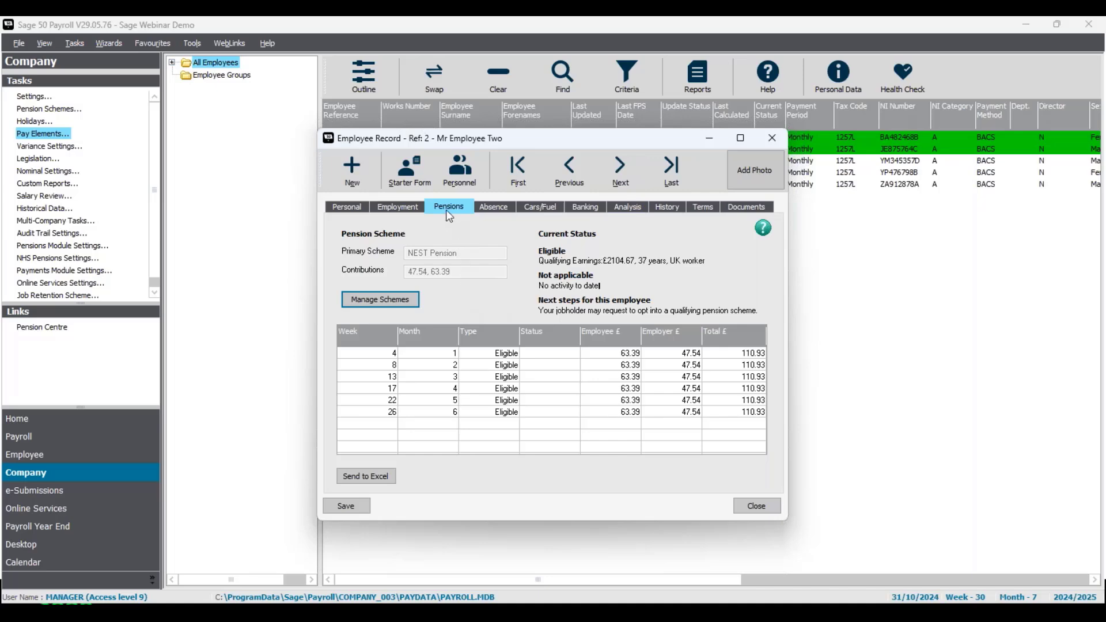
left_click(377, 300)
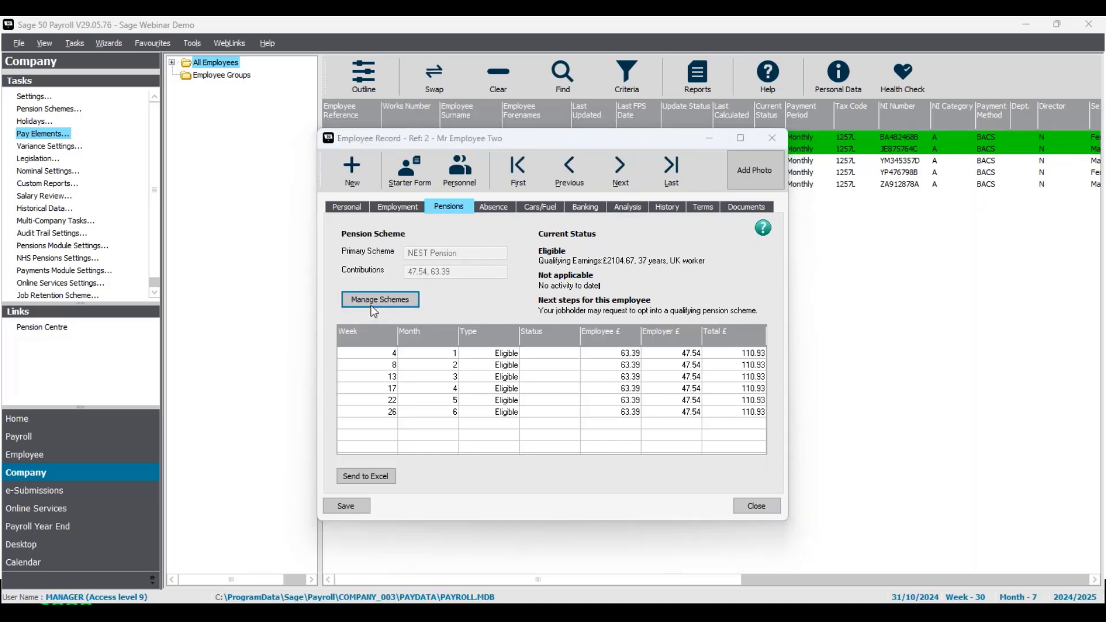
left_click(411, 359)
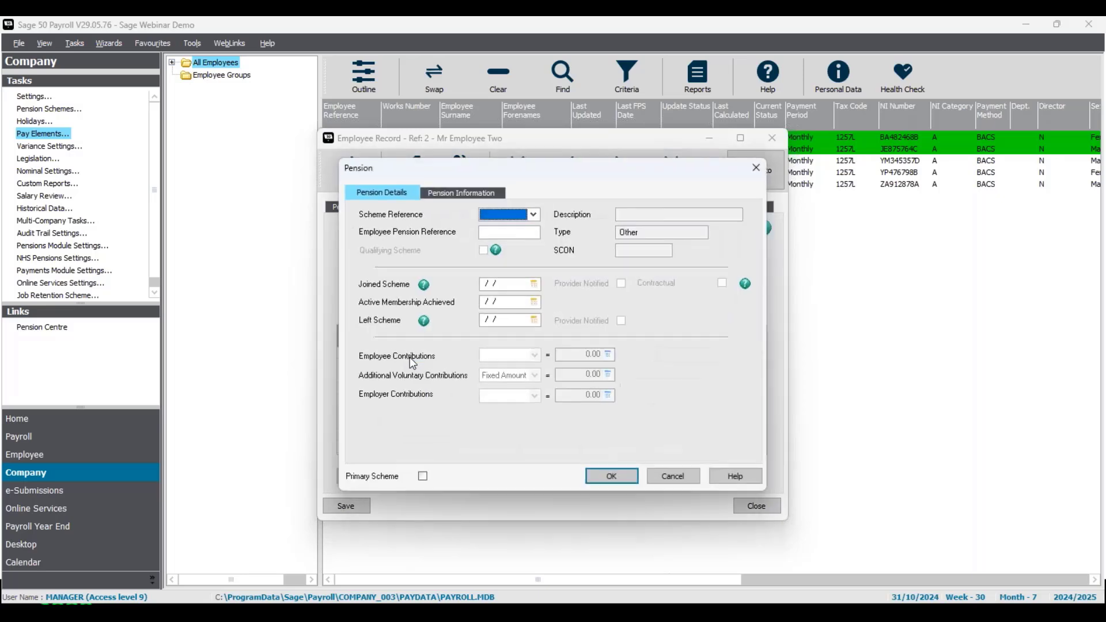
left_click(533, 215)
left_click(535, 260)
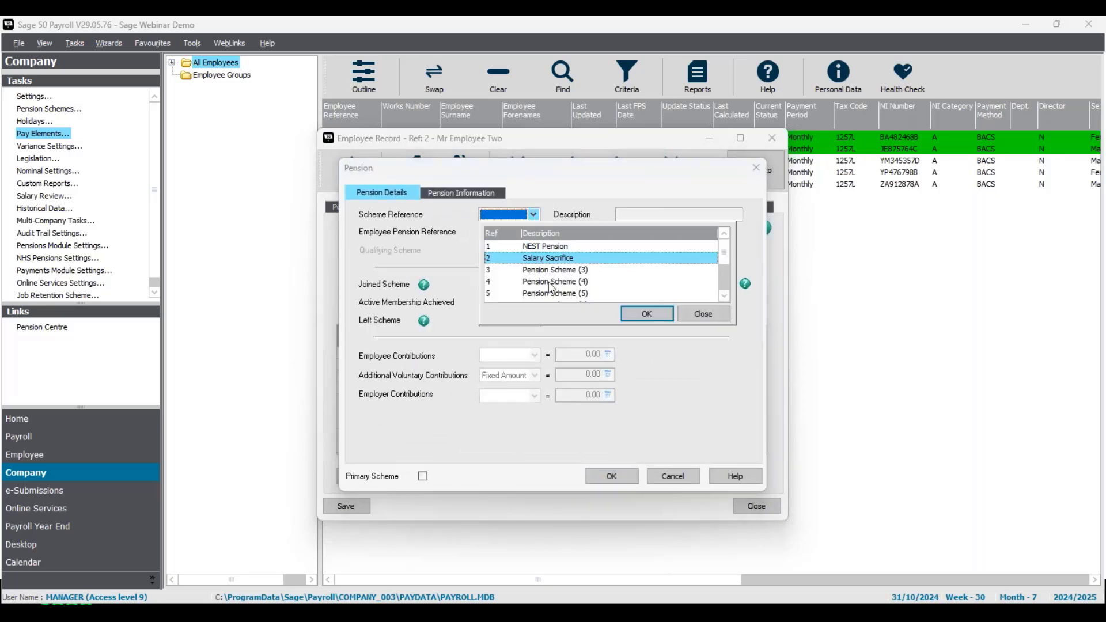
left_click(640, 315)
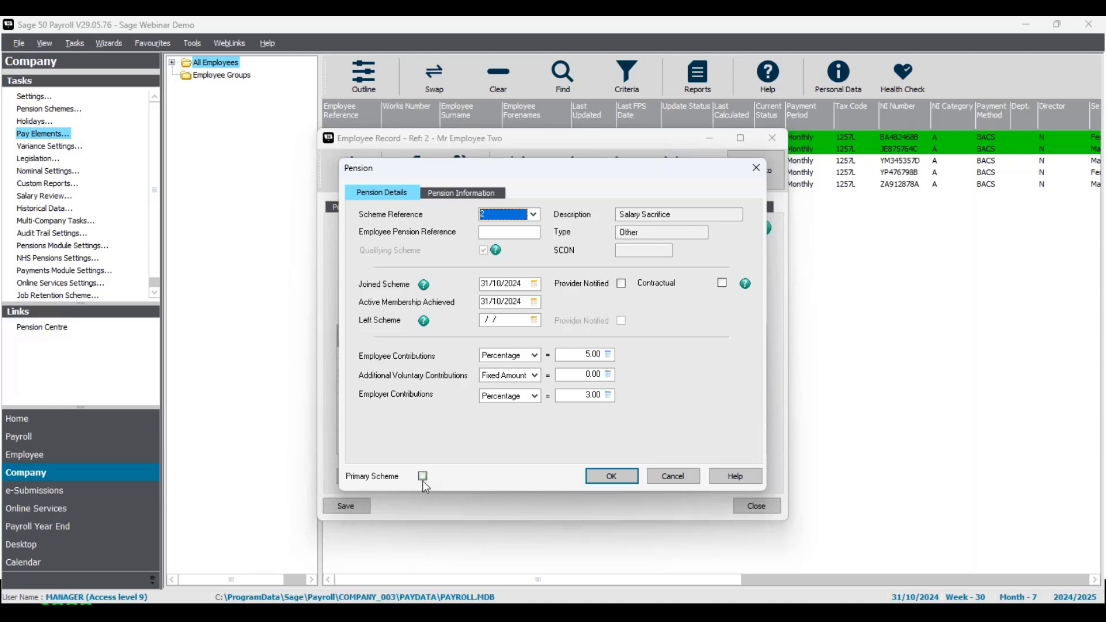
left_click(666, 478)
left_click(635, 413)
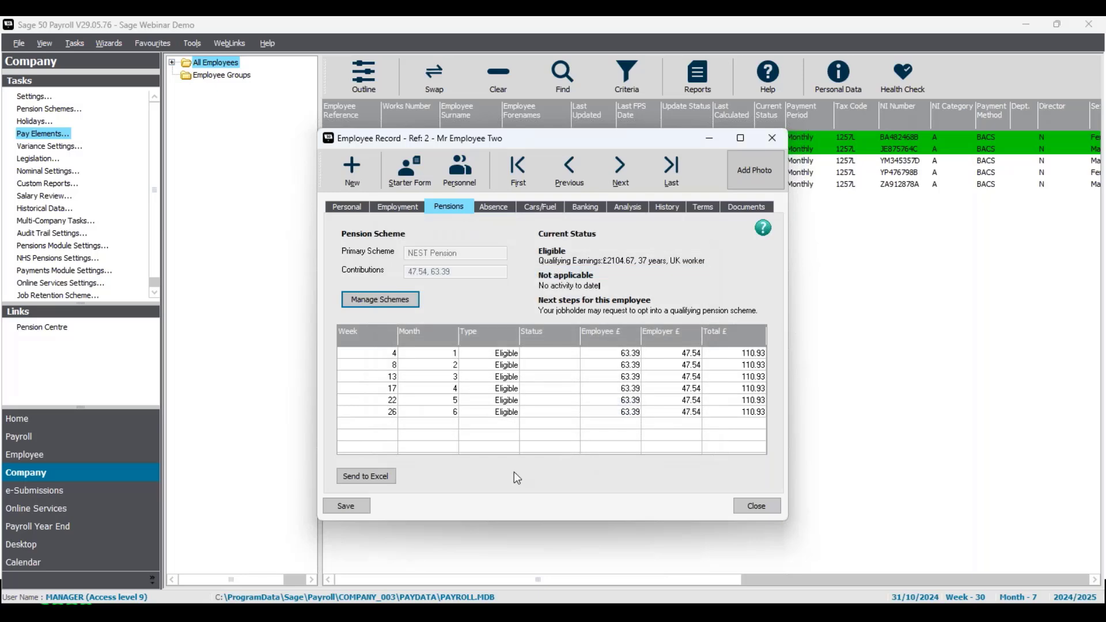
left_click(762, 510)
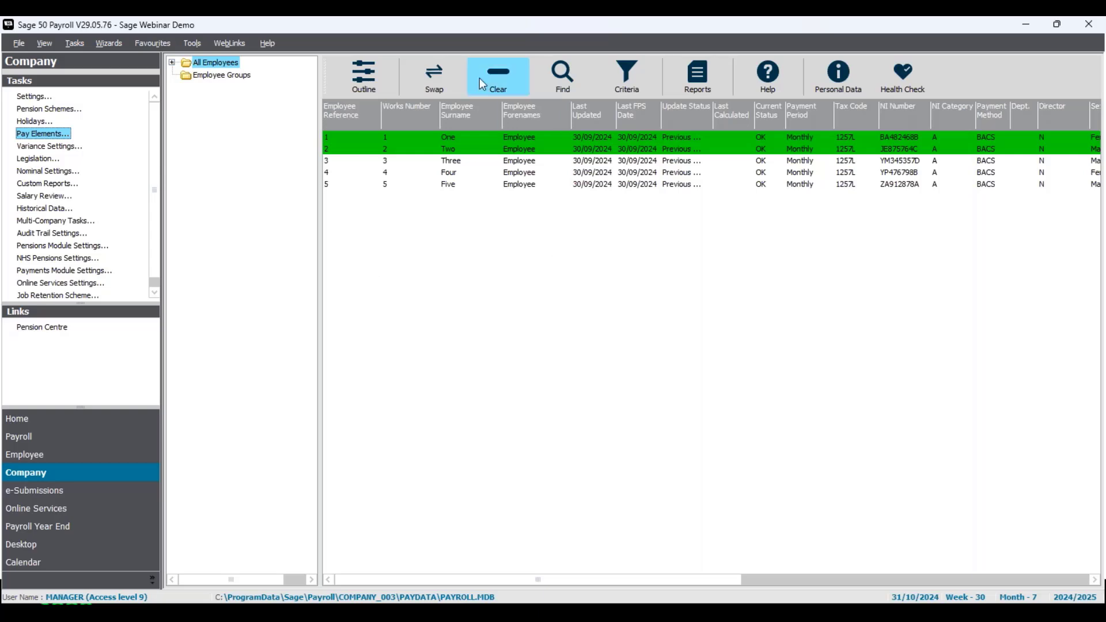
Swap the selection to employees 3 to 5 and globally add scheme 2, Salary Sacrifice, as their primary pension scheme
left_click(442, 81)
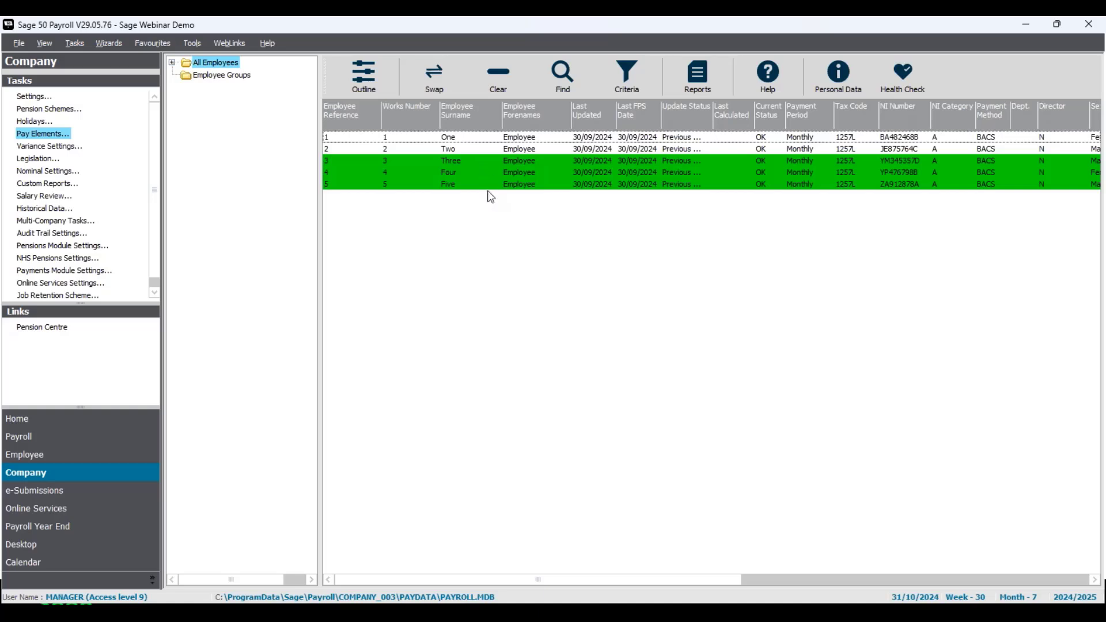
left_click(77, 44)
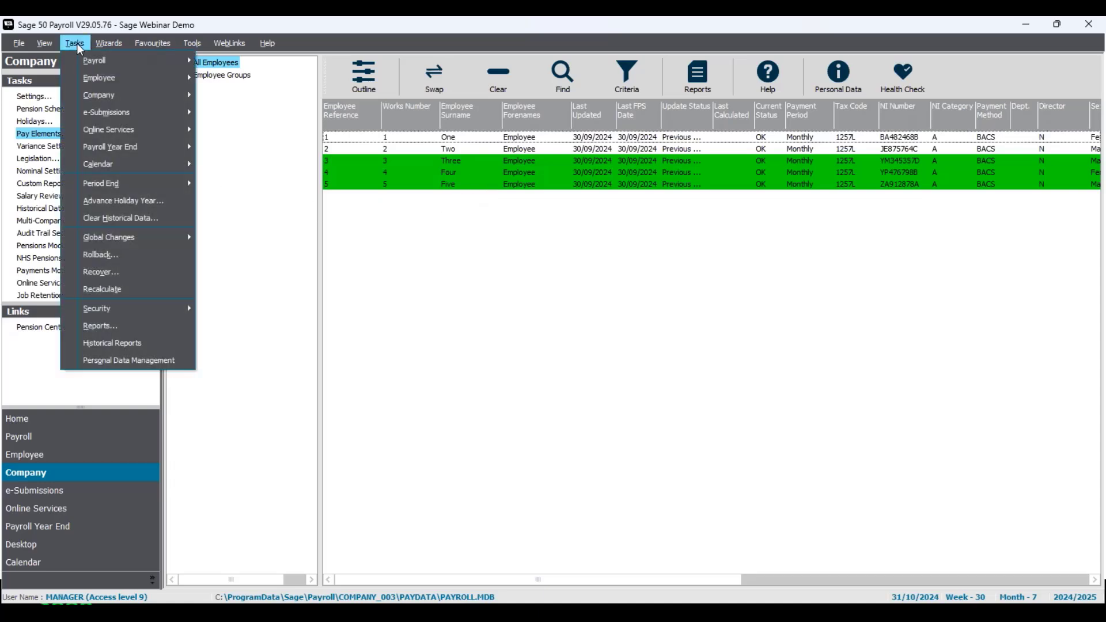
mouse_move(78, 239)
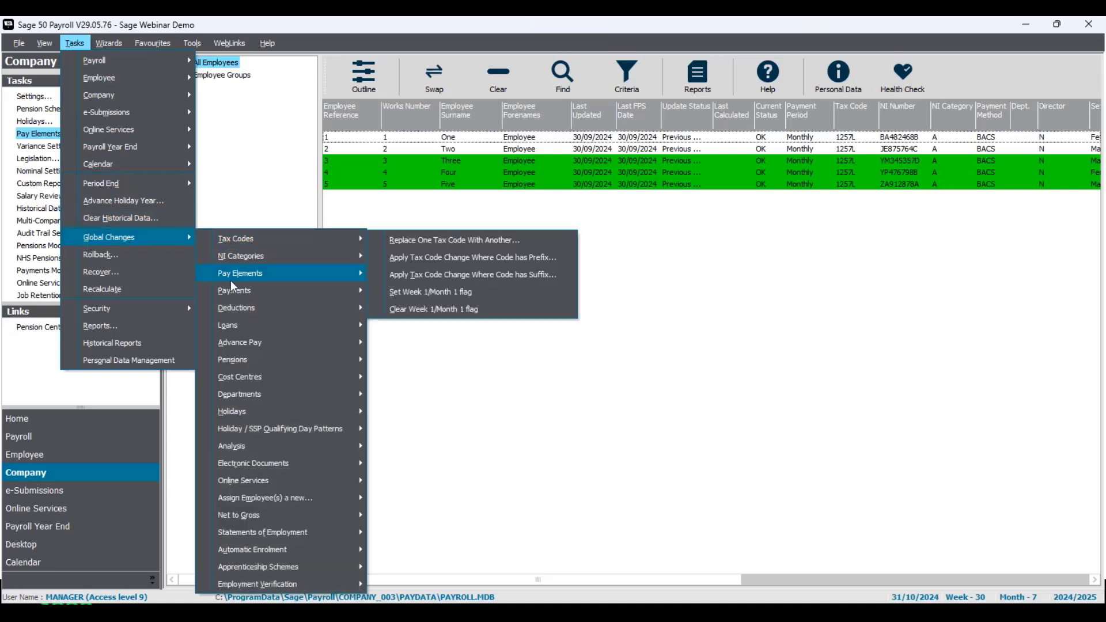
mouse_move(234, 358)
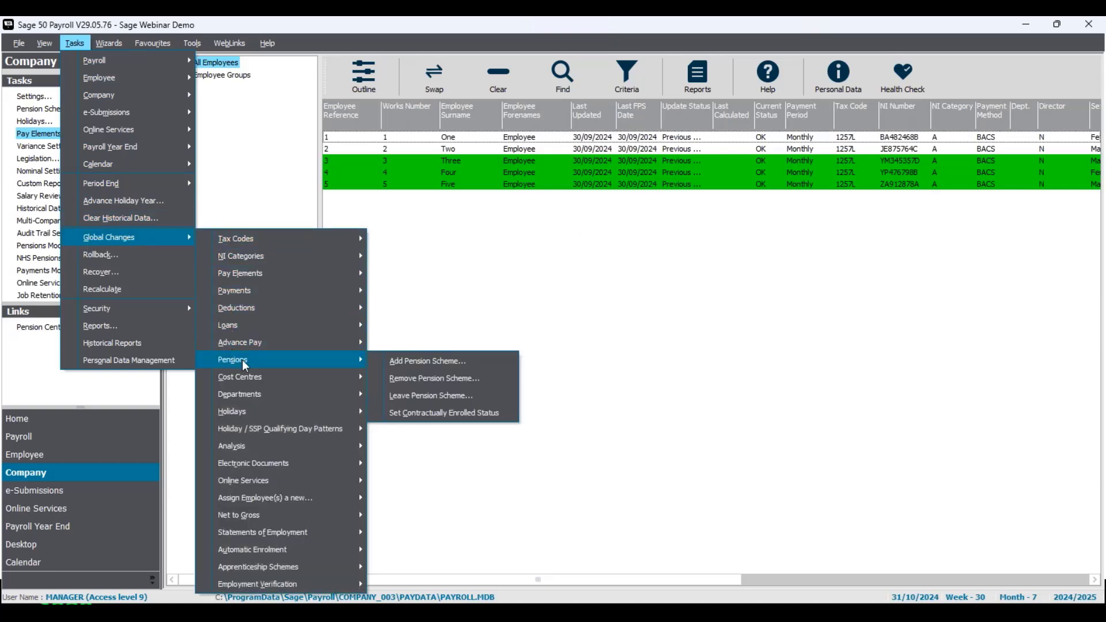
left_click(417, 363)
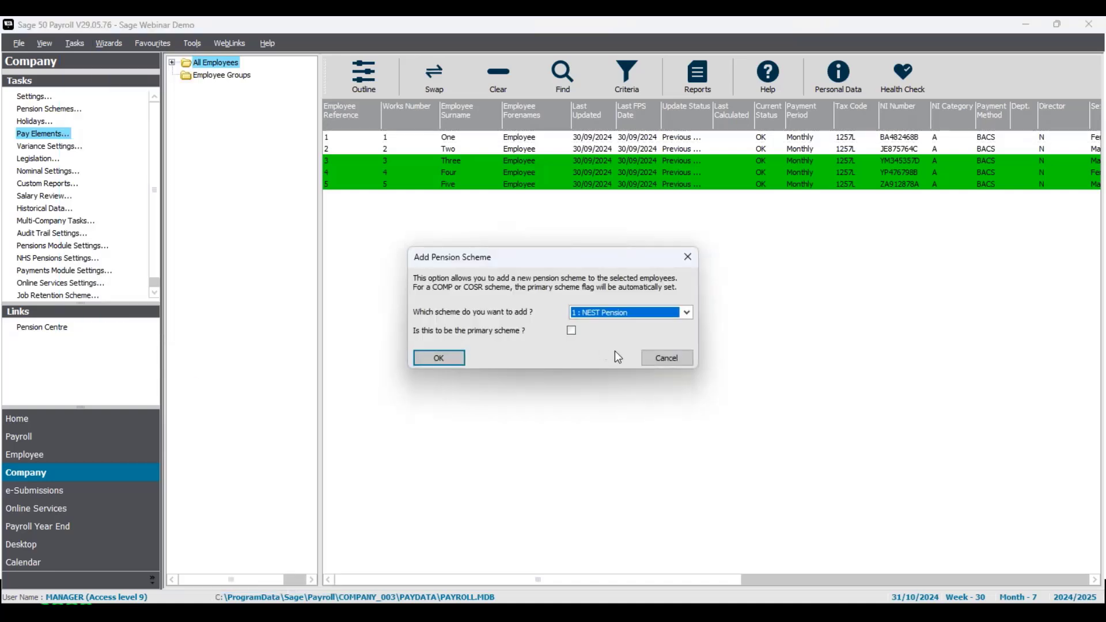
left_click(686, 312)
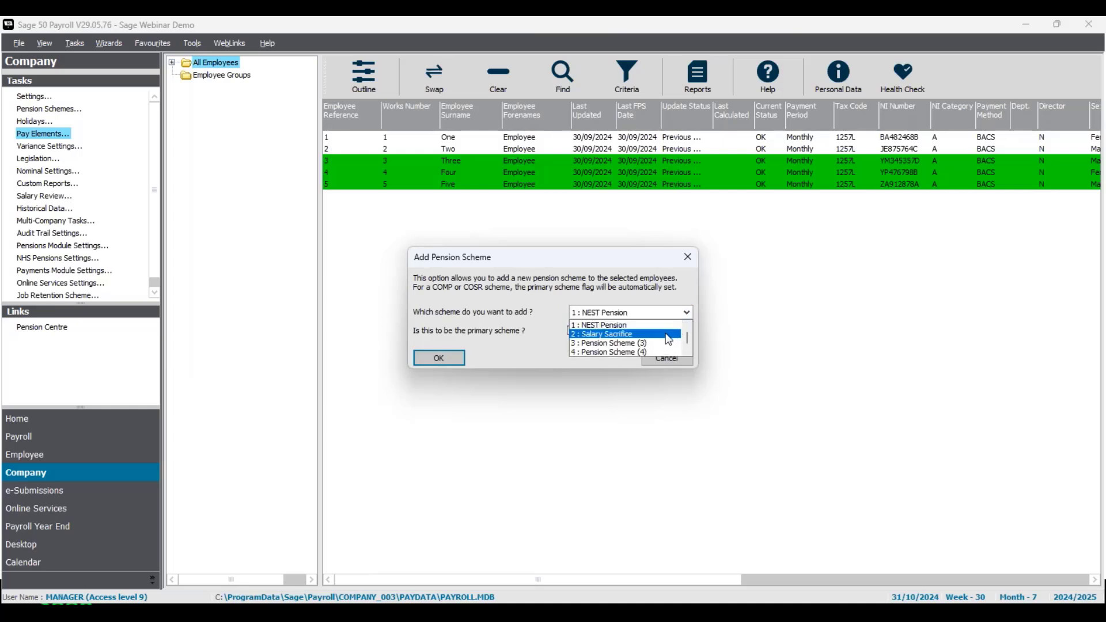
left_click(669, 335)
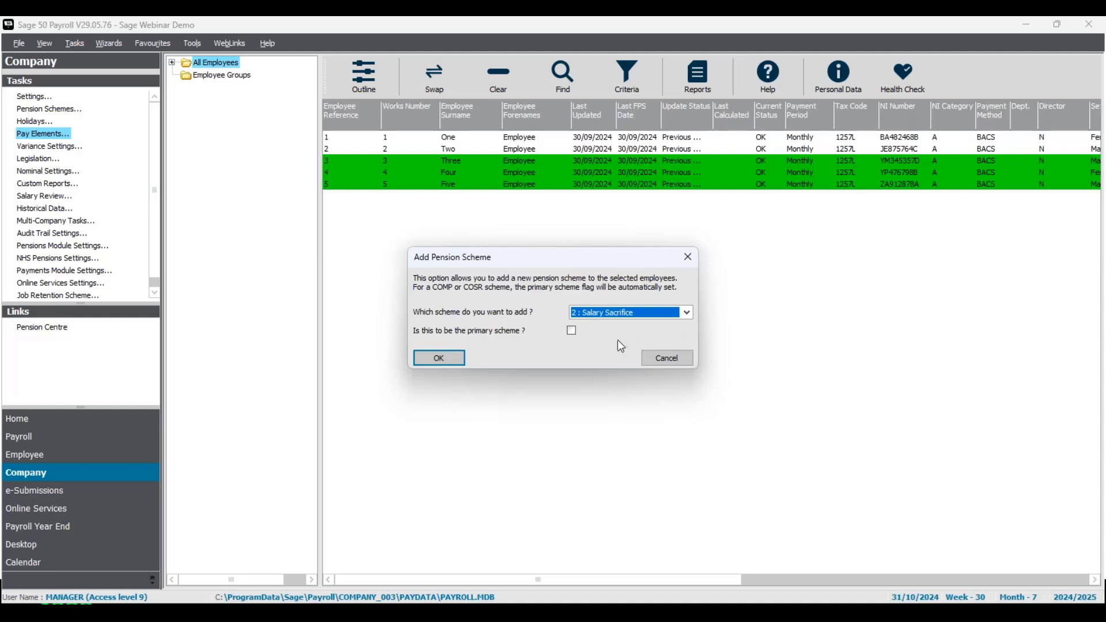
left_click(571, 332)
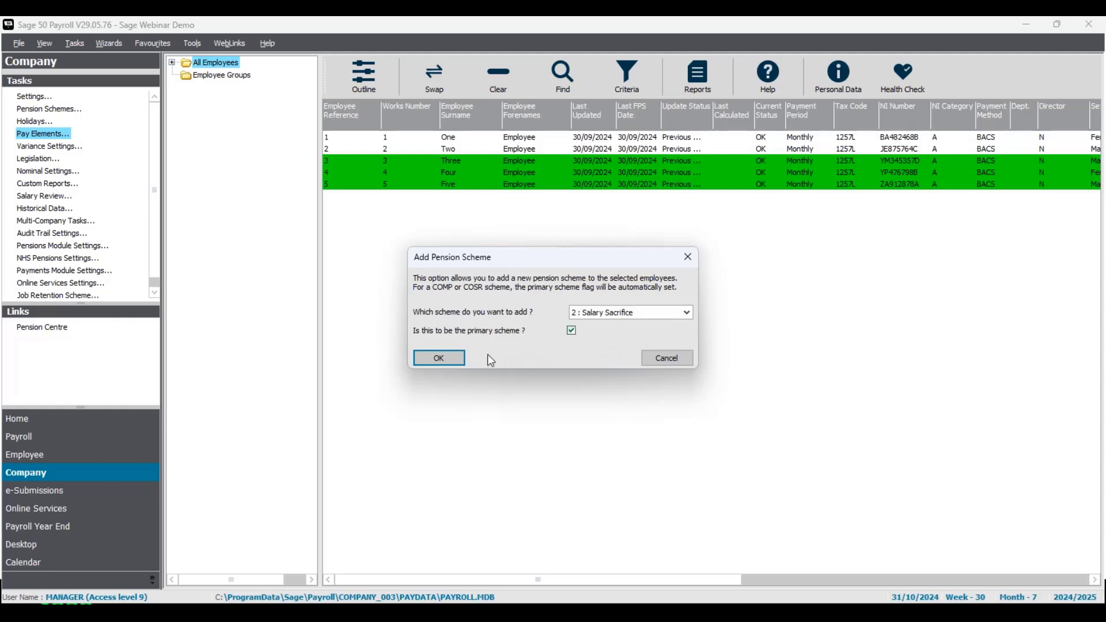
left_click(442, 358)
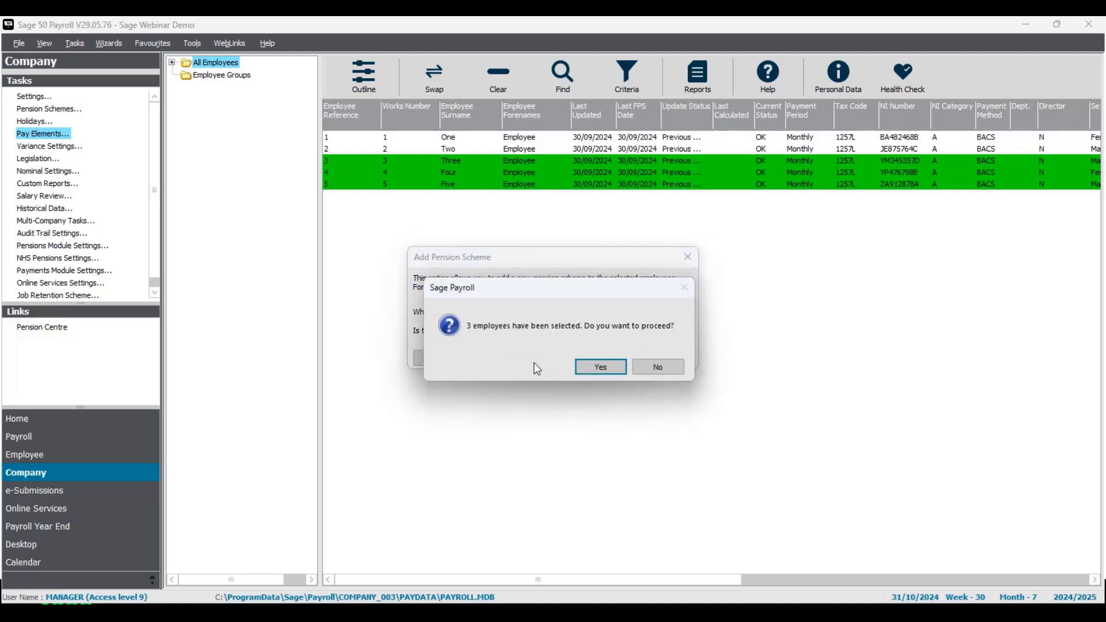
left_click(610, 372)
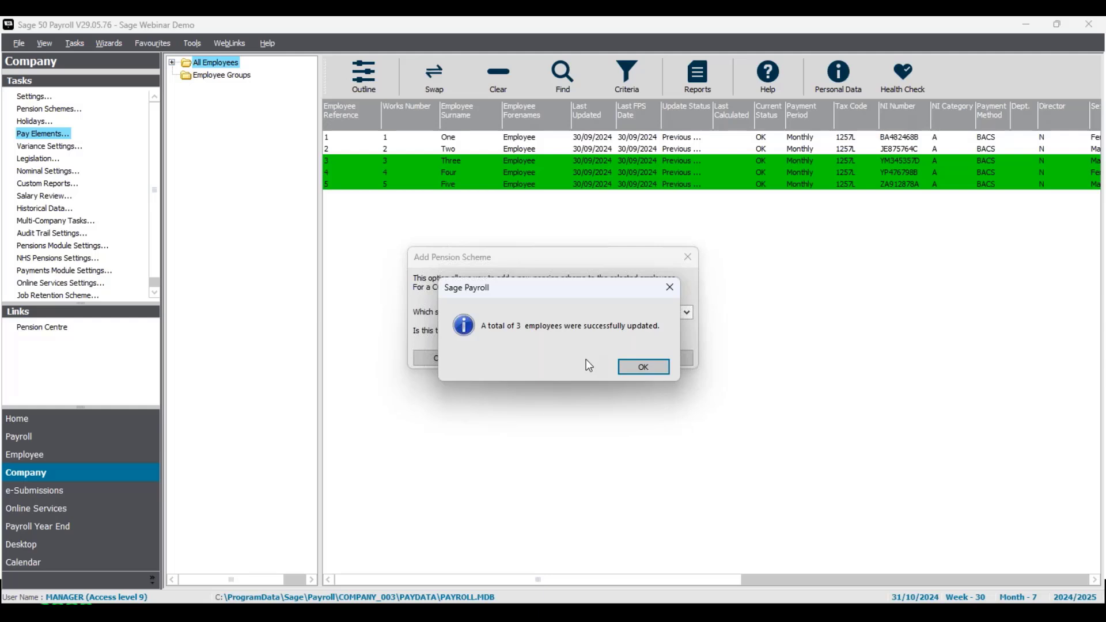
left_click(644, 367)
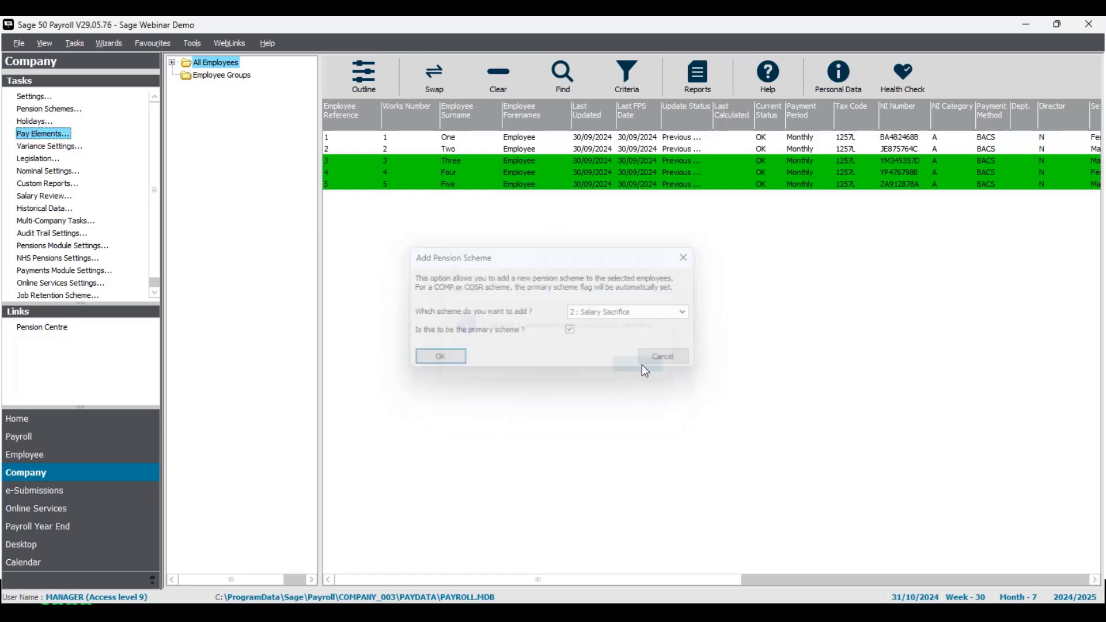
Check the primary pension scheme on the records of employees 3, 4 and 5, then close the employee record
right_click(578, 166)
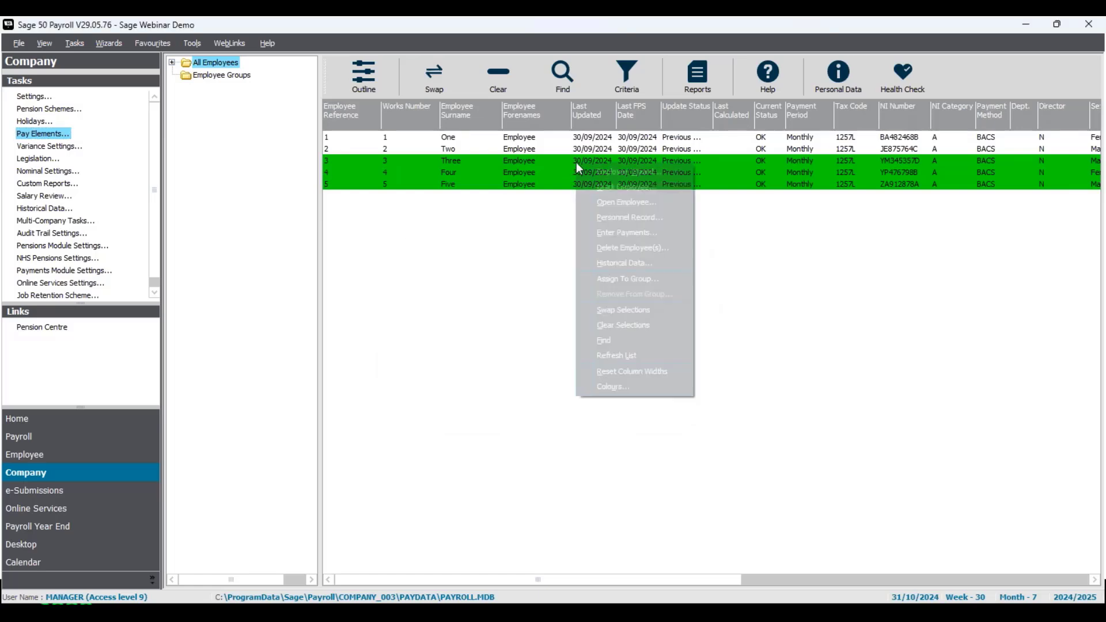
left_click(625, 201)
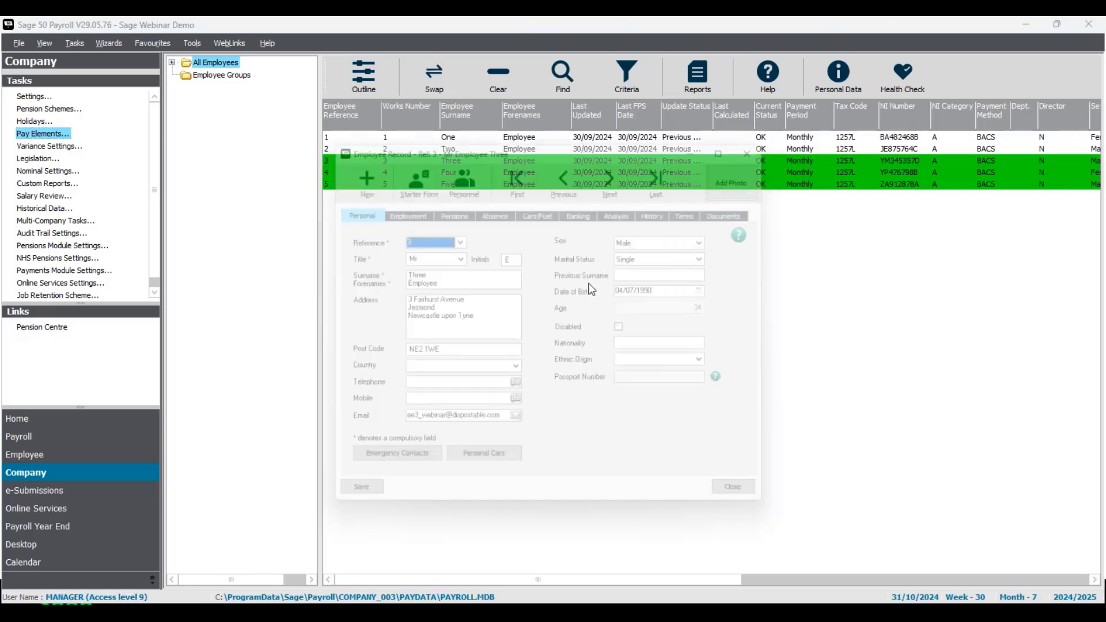
left_click(467, 211)
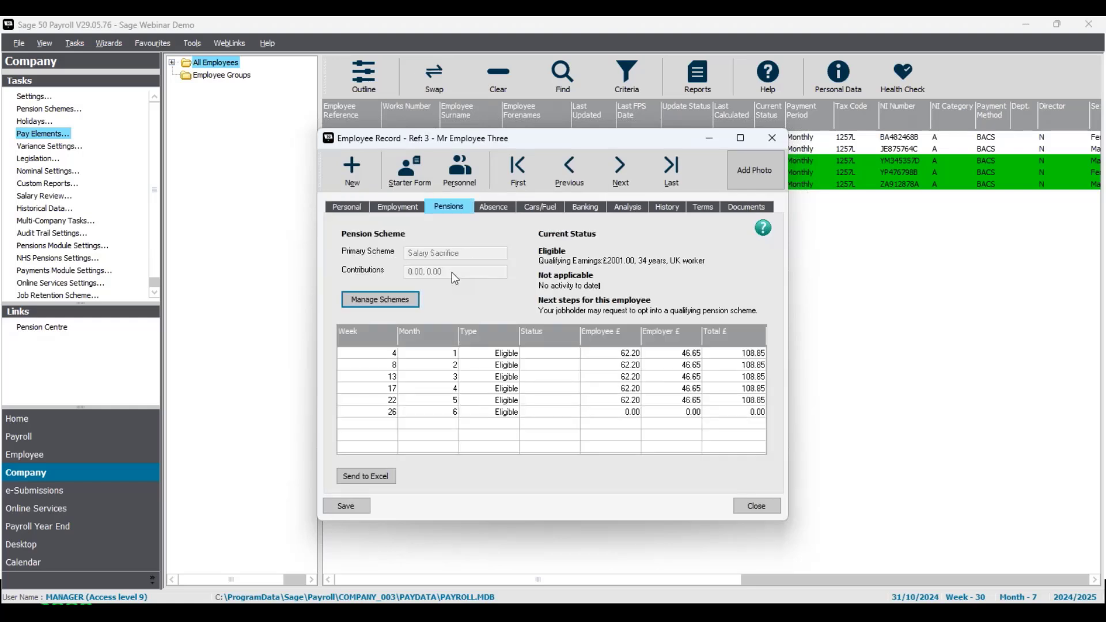
left_click(630, 166)
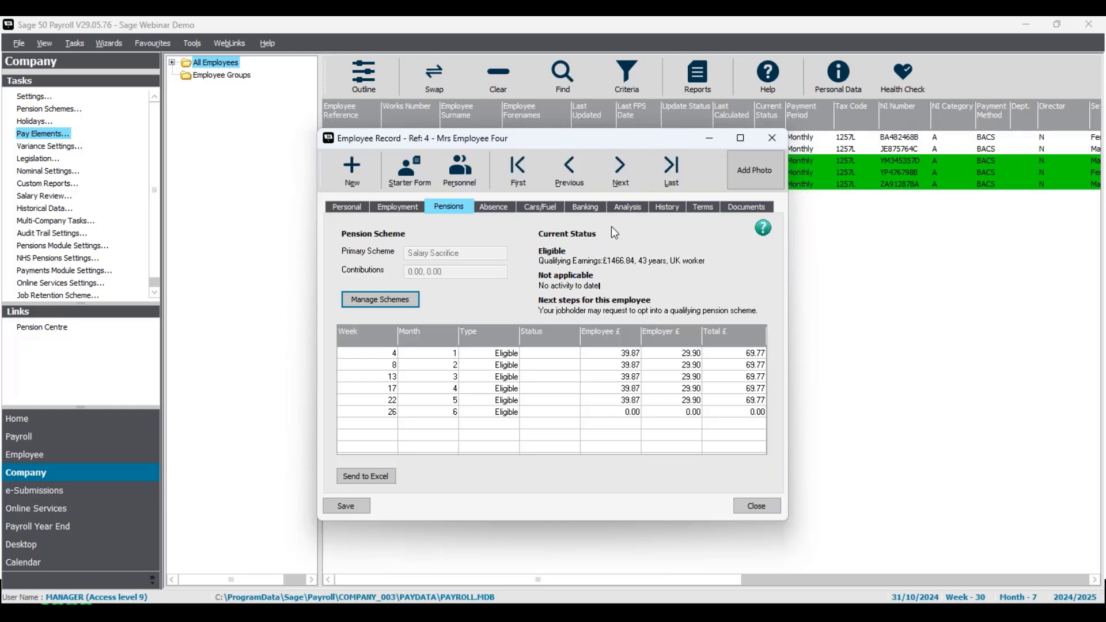
left_click(620, 167)
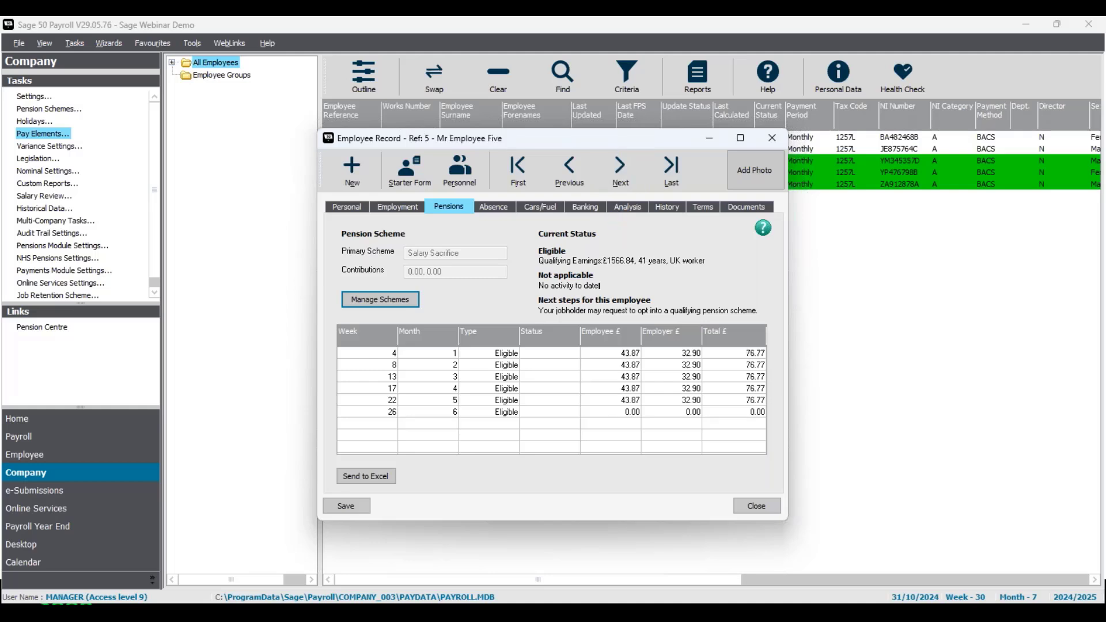
left_click(772, 144)
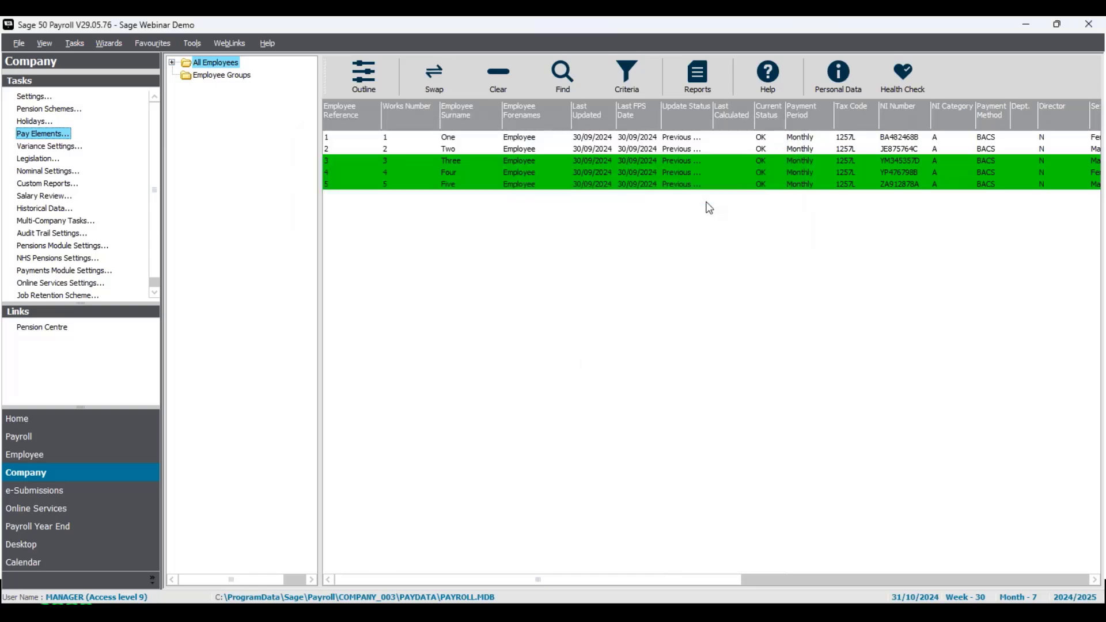
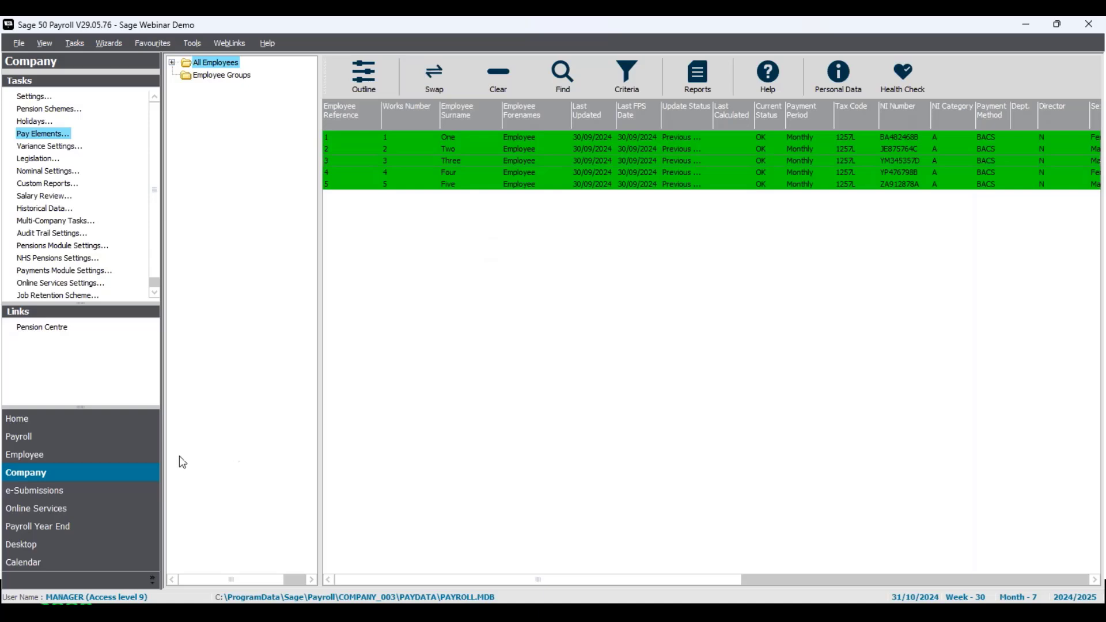
Open payment entry for all employees and review the first employee's payment summary and employer's National Insurance and pension amounts
left_click(70, 443)
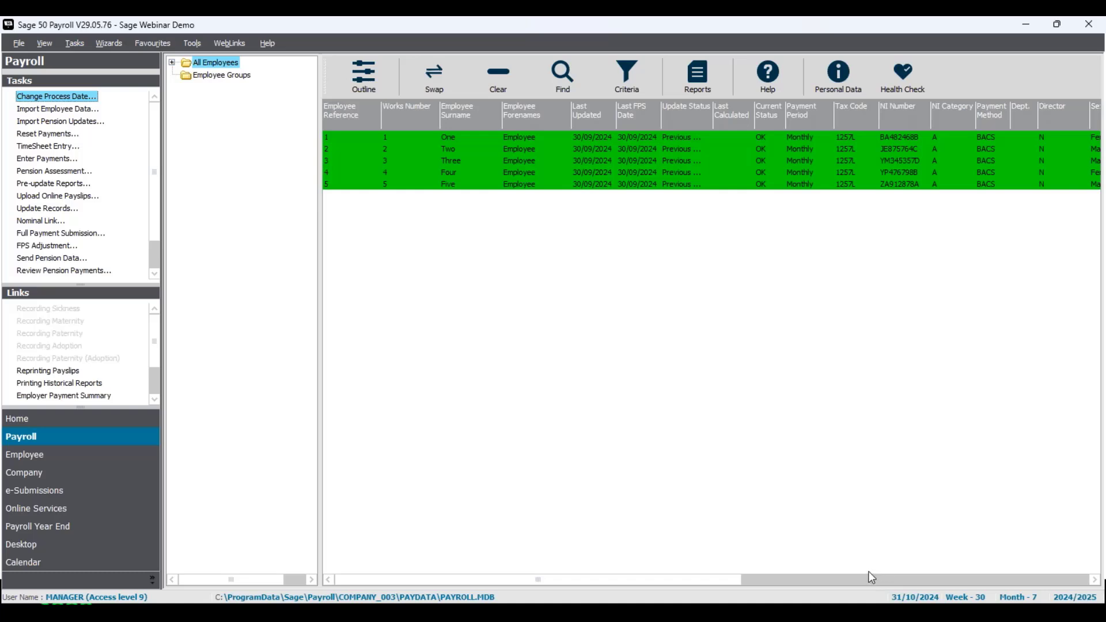
left_click(47, 160)
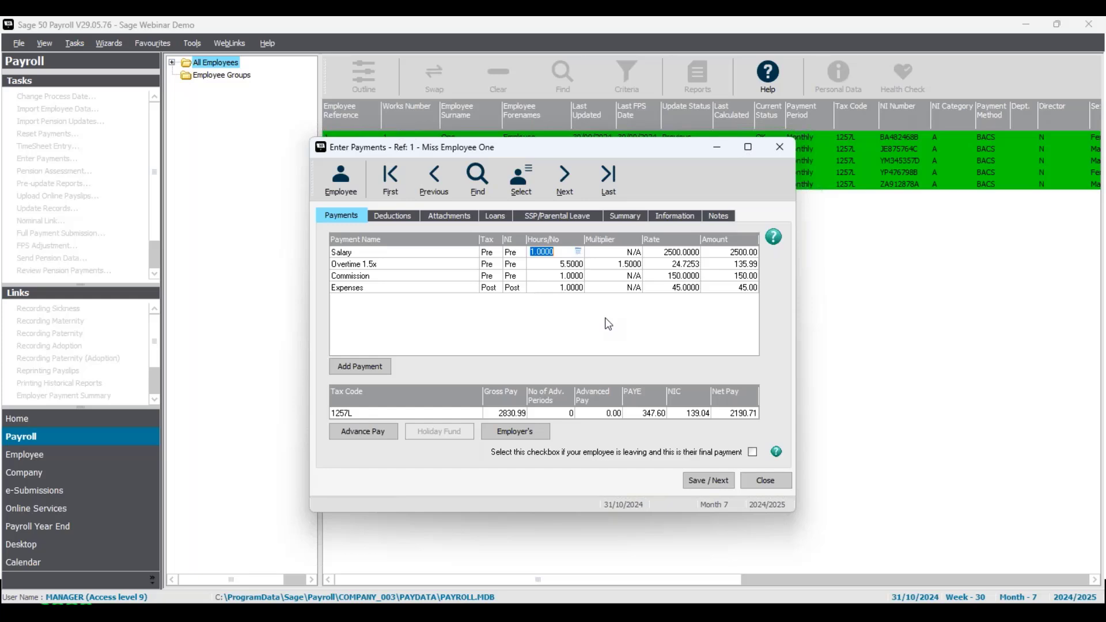
left_click(626, 217)
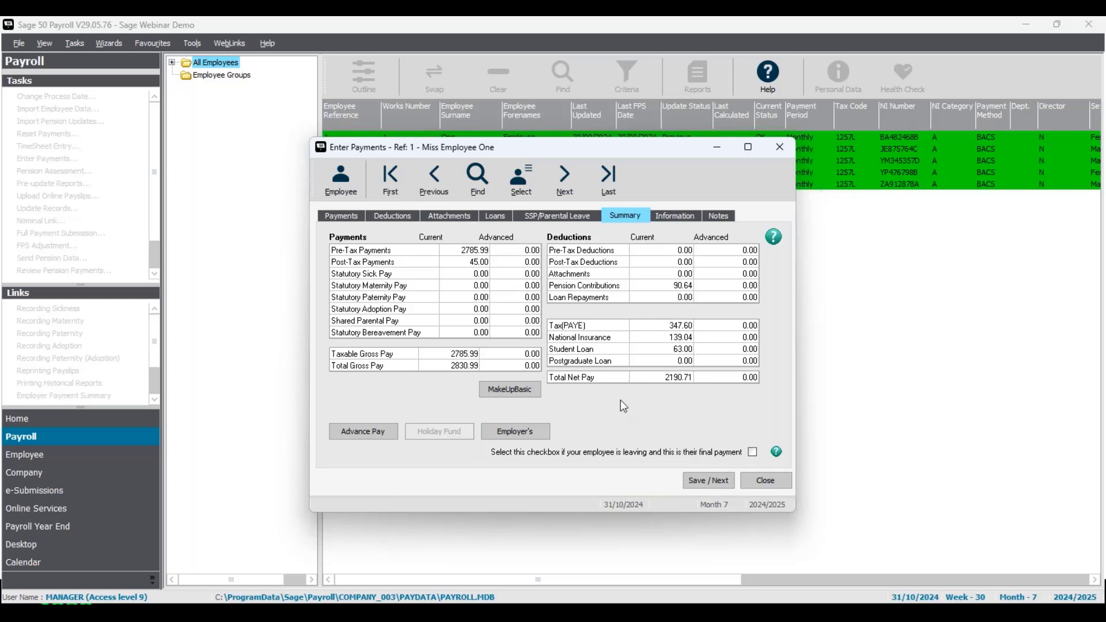
left_click(518, 441)
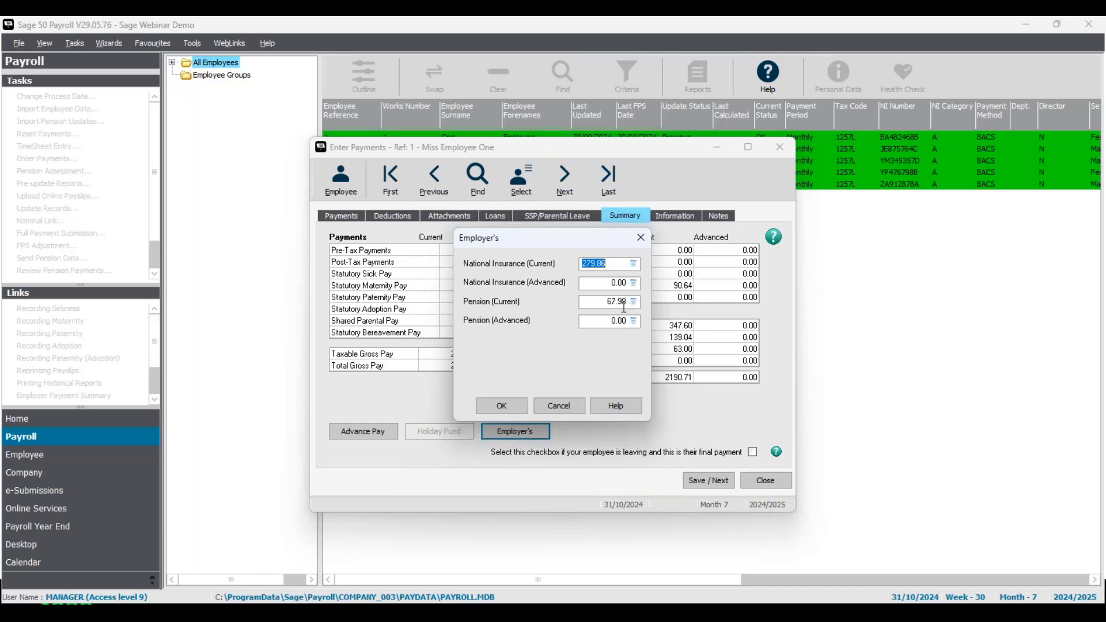
left_click(513, 405)
Compare the pension contributions and net pay in the payment summaries of employees 2 and 3, returning to employee 2
left_click(565, 179)
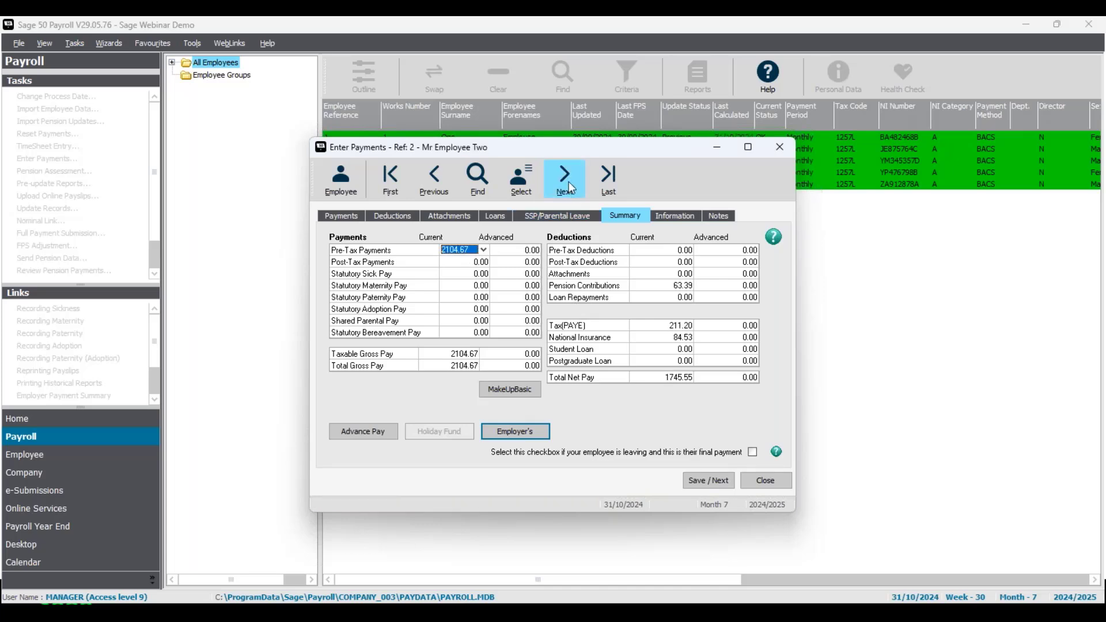
left_click(571, 188)
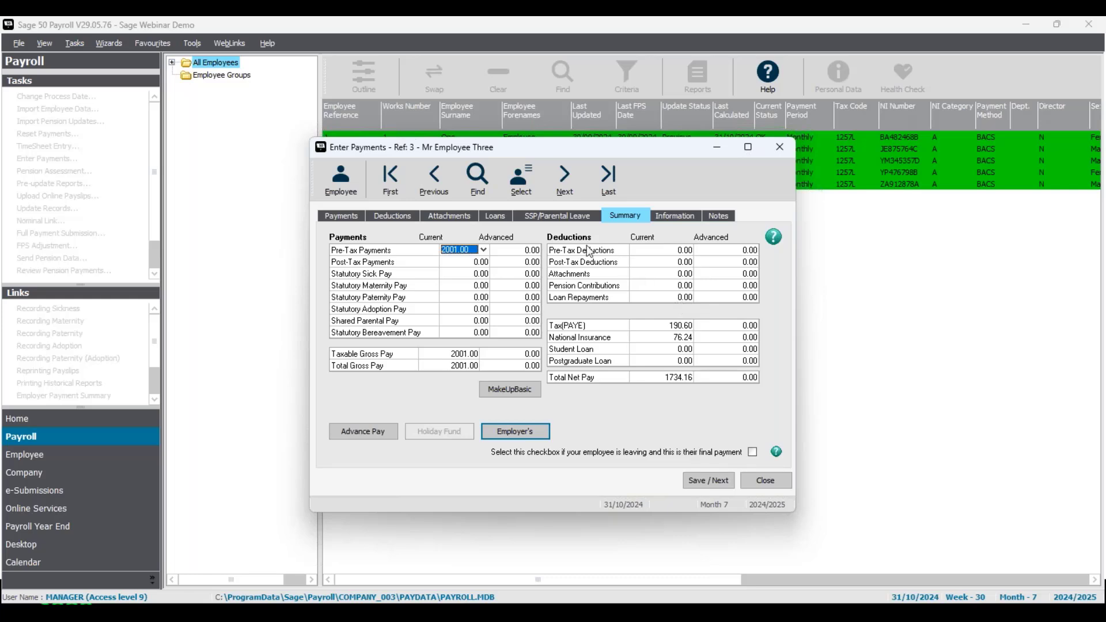
left_click(440, 188)
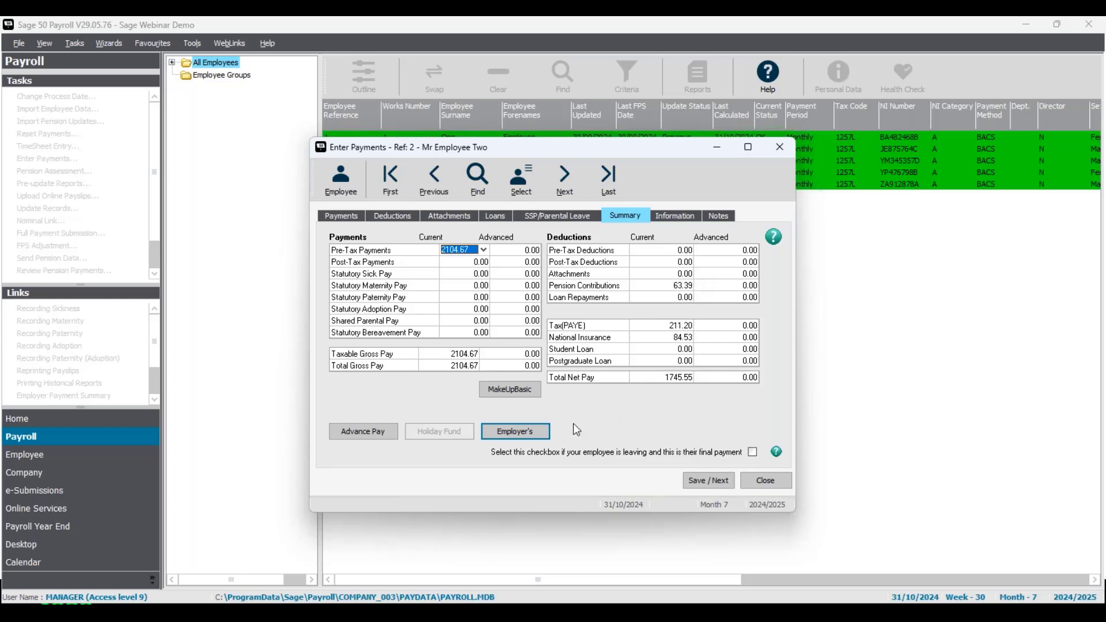
Check employee 2's employer's National Insurance and pension amounts, then go back to employee 1's payment summary
left_click(529, 438)
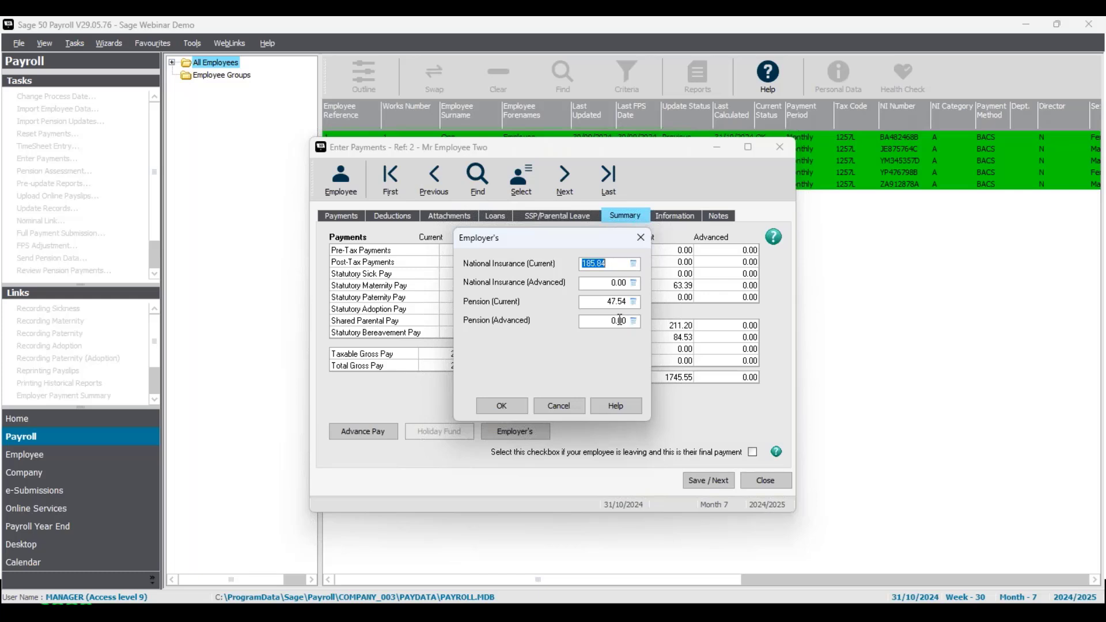
left_click(520, 402)
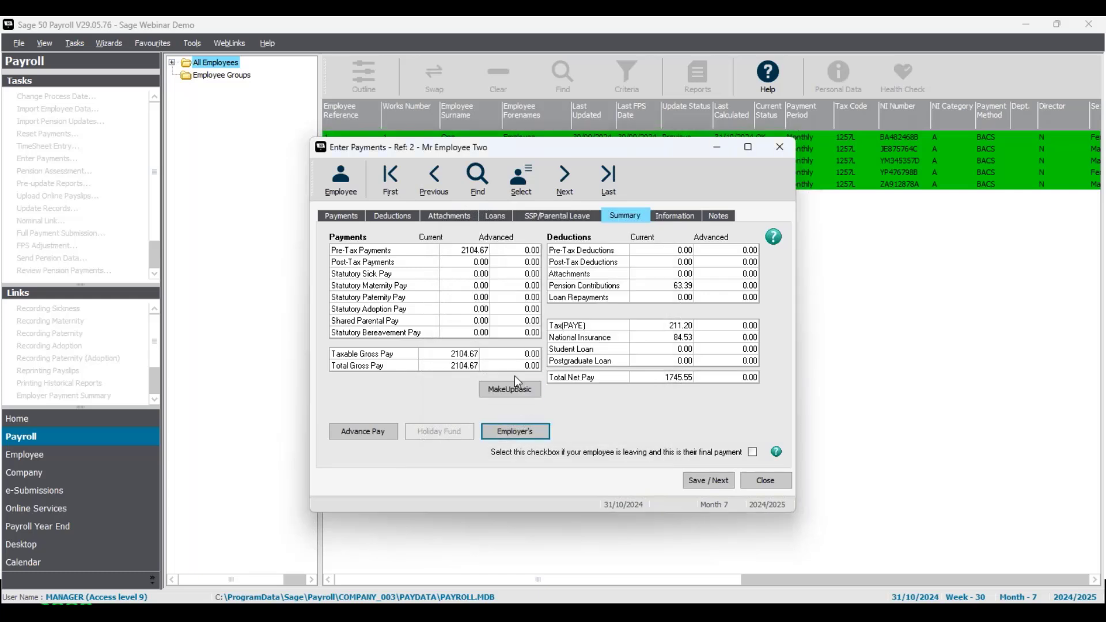
left_click(434, 181)
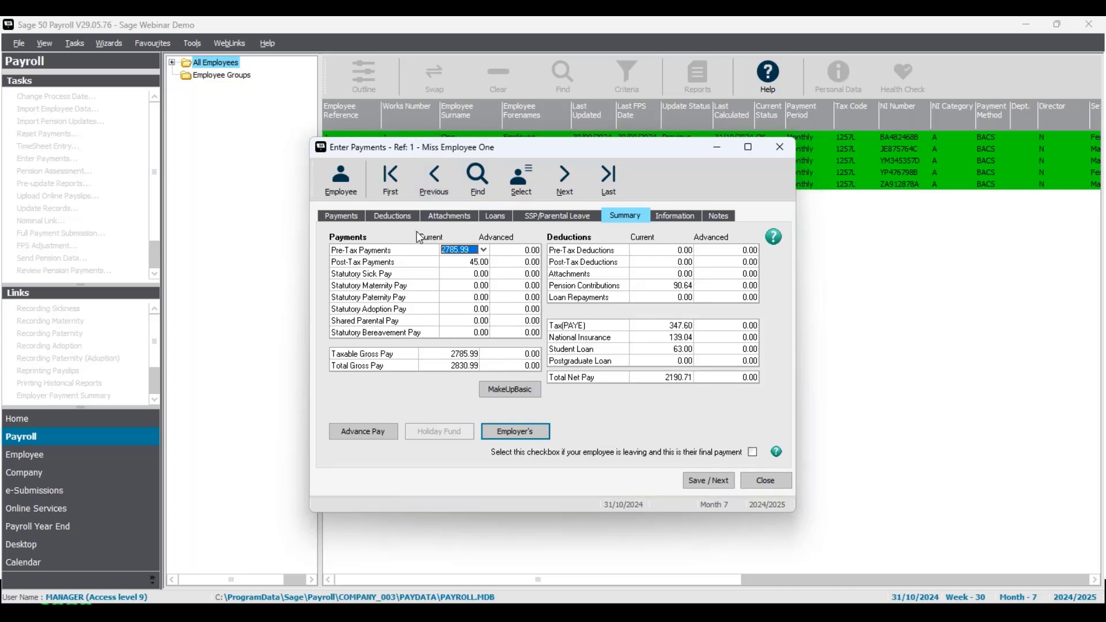
Set the employee contribution of employee 1's NEST Pension scheme to a fixed amount of 120, then save and close the record
left_click(342, 181)
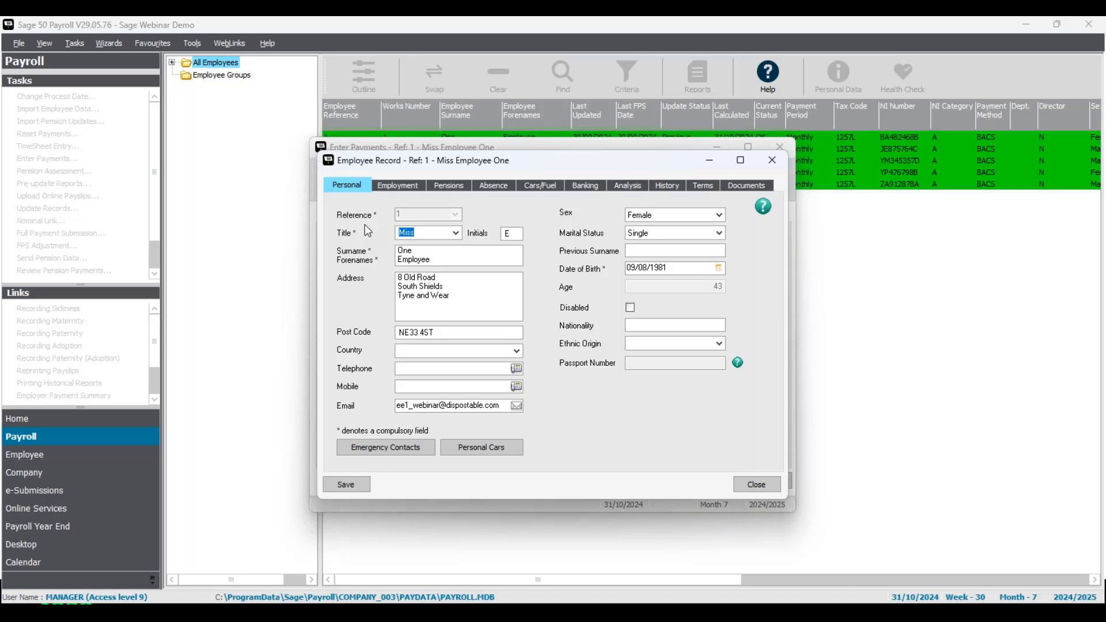
left_click(466, 187)
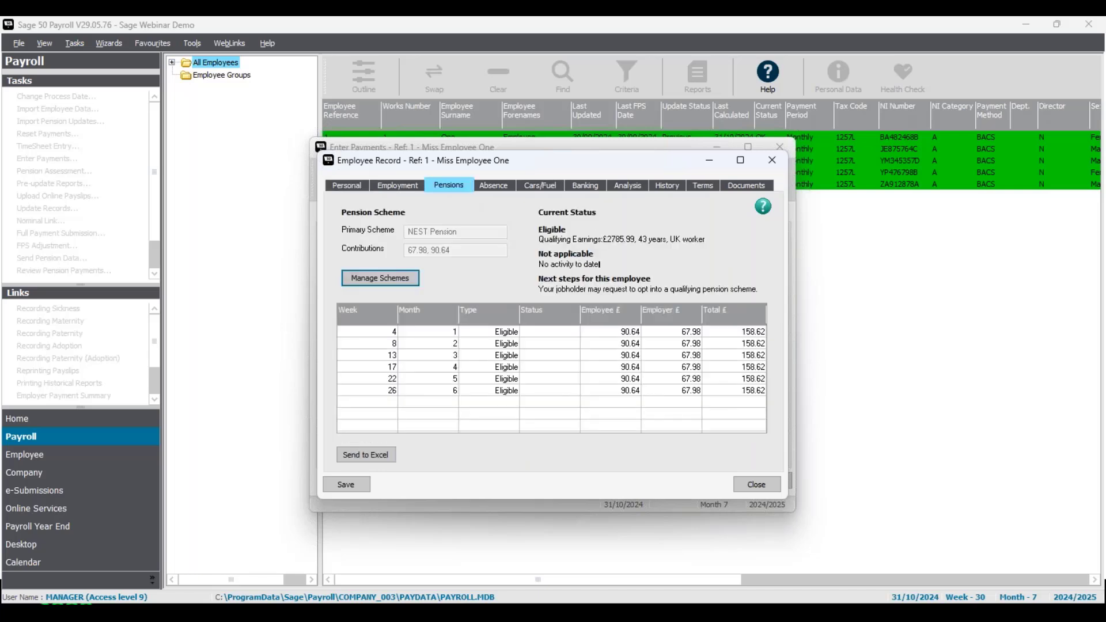
left_click(398, 279)
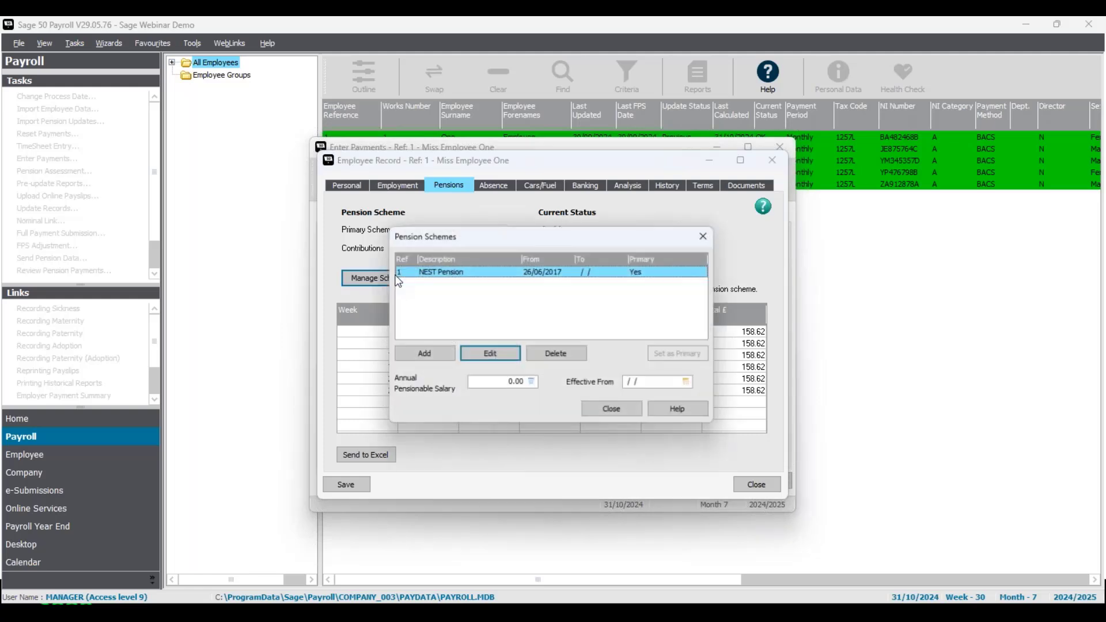
left_click(495, 356)
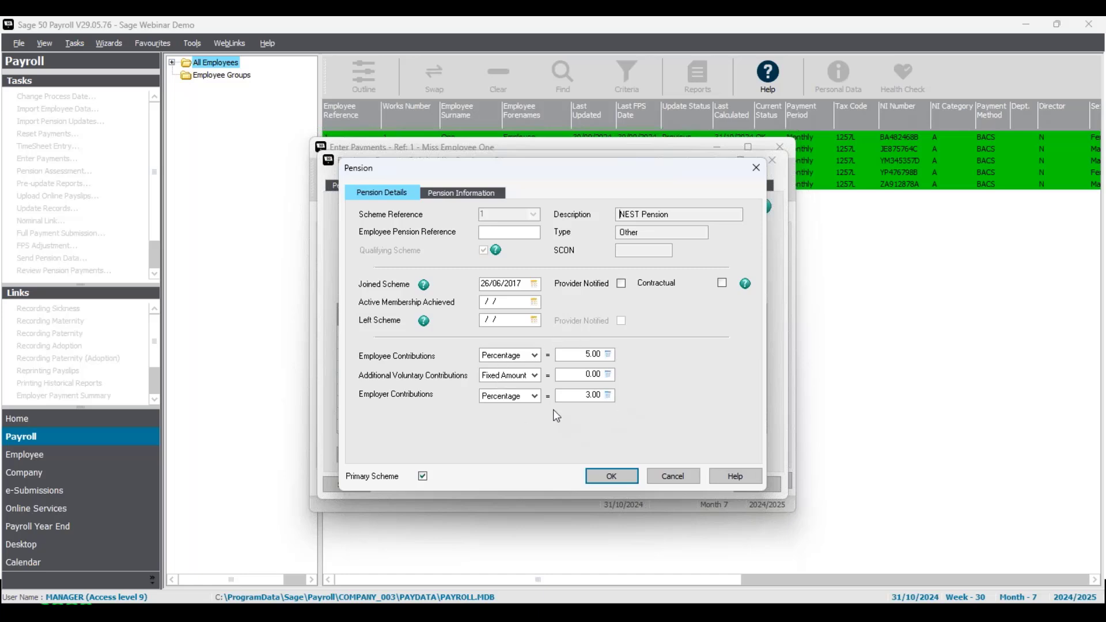
left_click(535, 356)
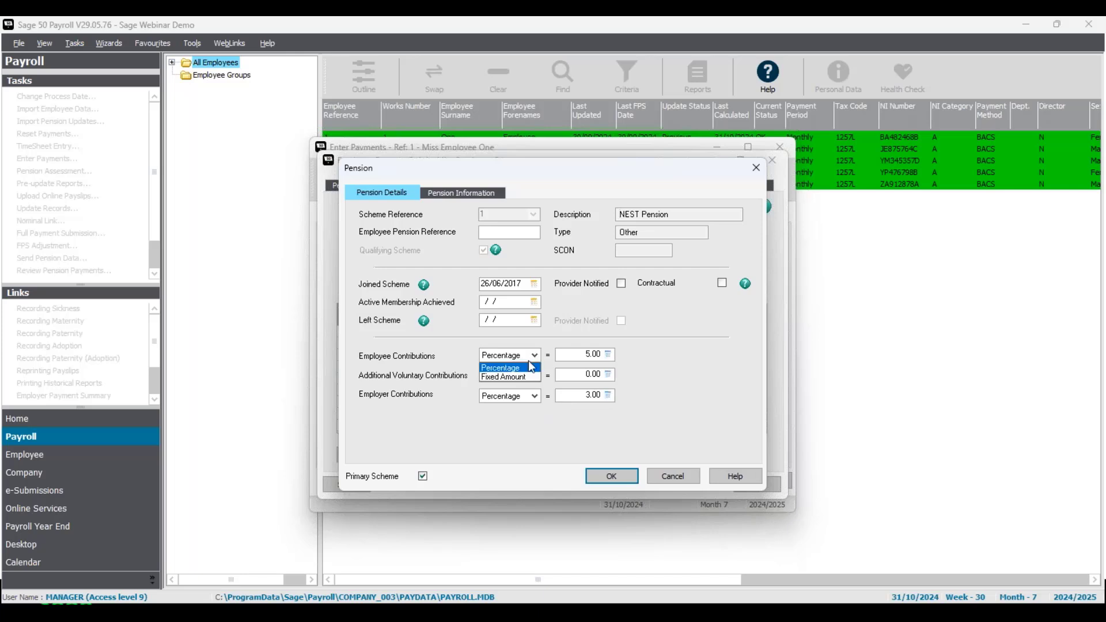
left_click(523, 378)
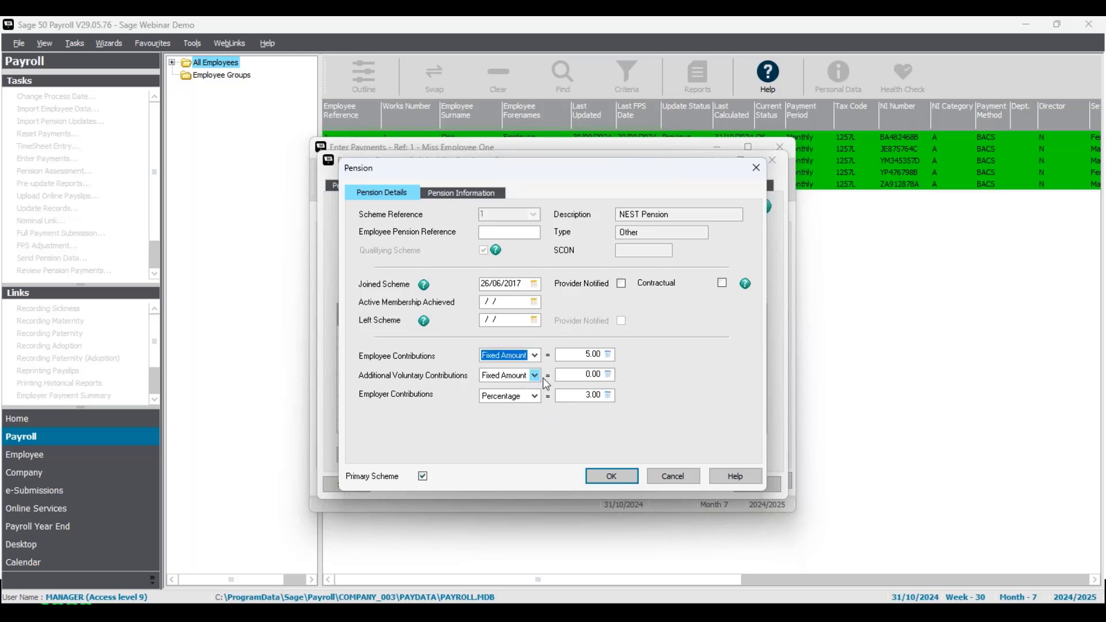
left_click(576, 354)
type("120")
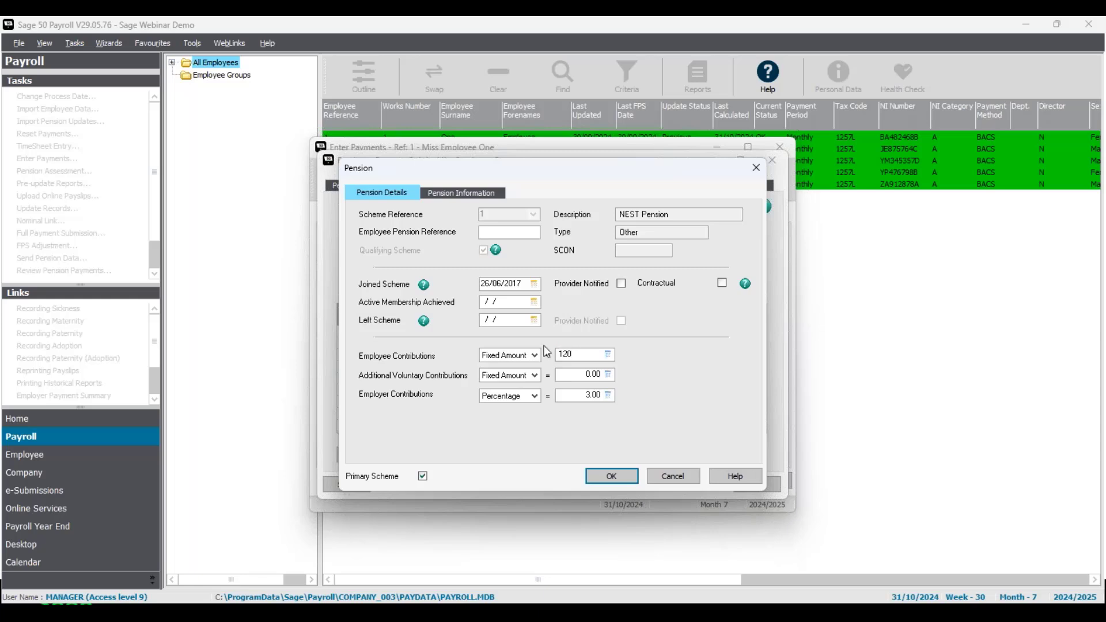
key("Tab")
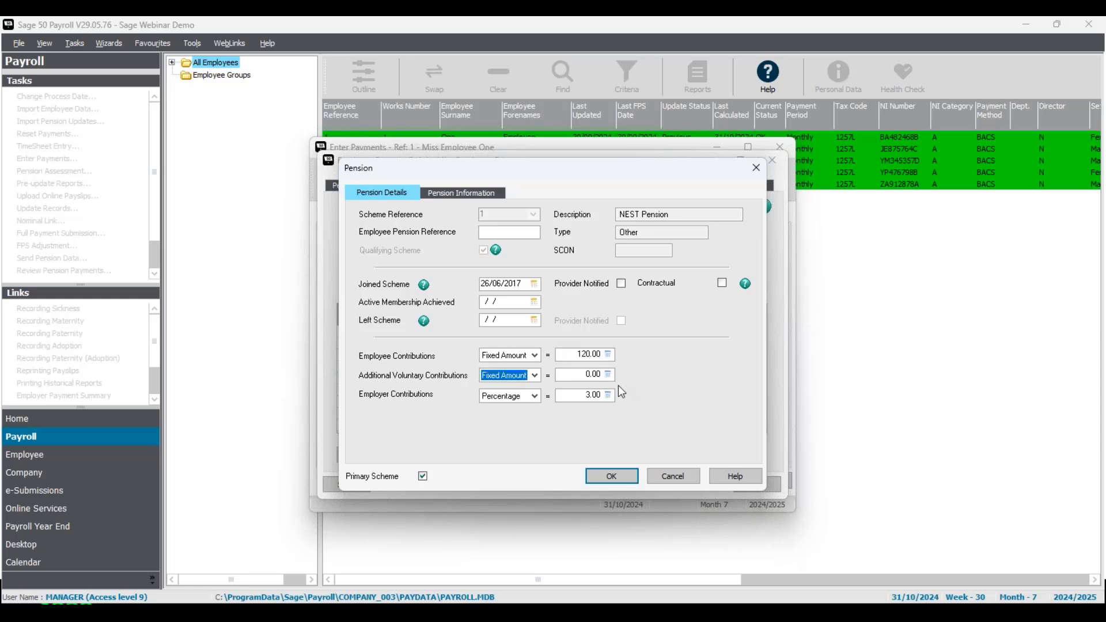
left_click(611, 476)
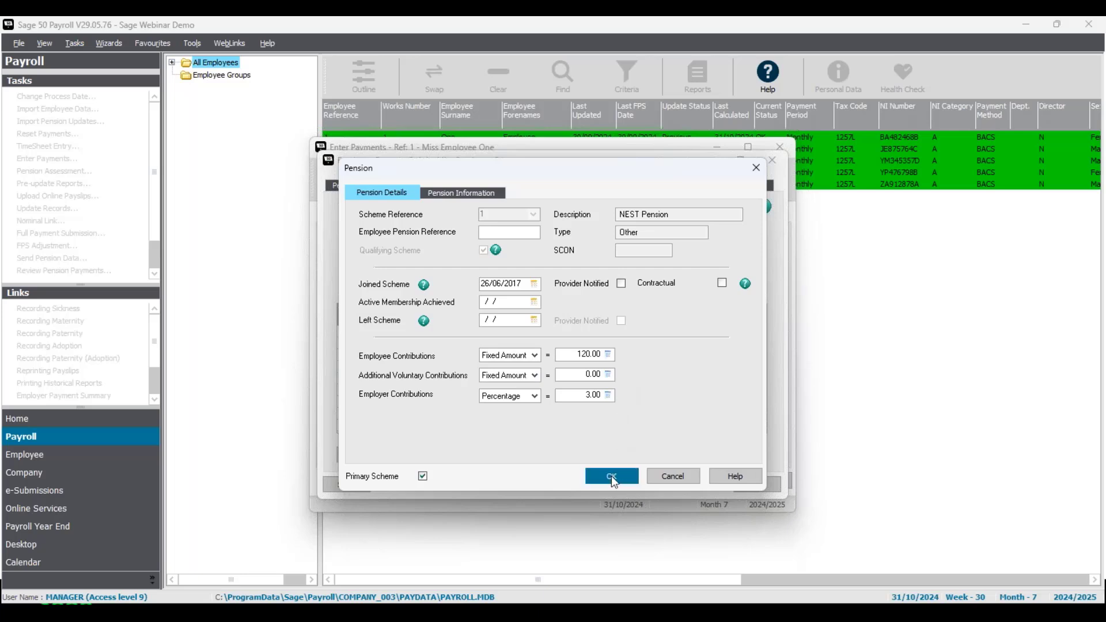
left_click(611, 411)
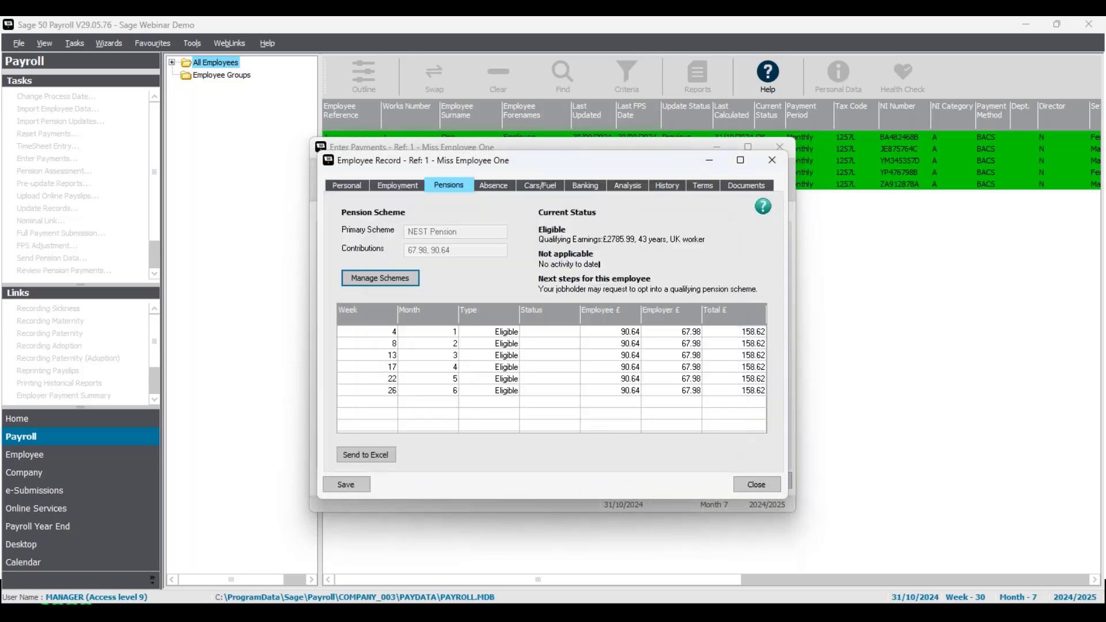
left_click(354, 483)
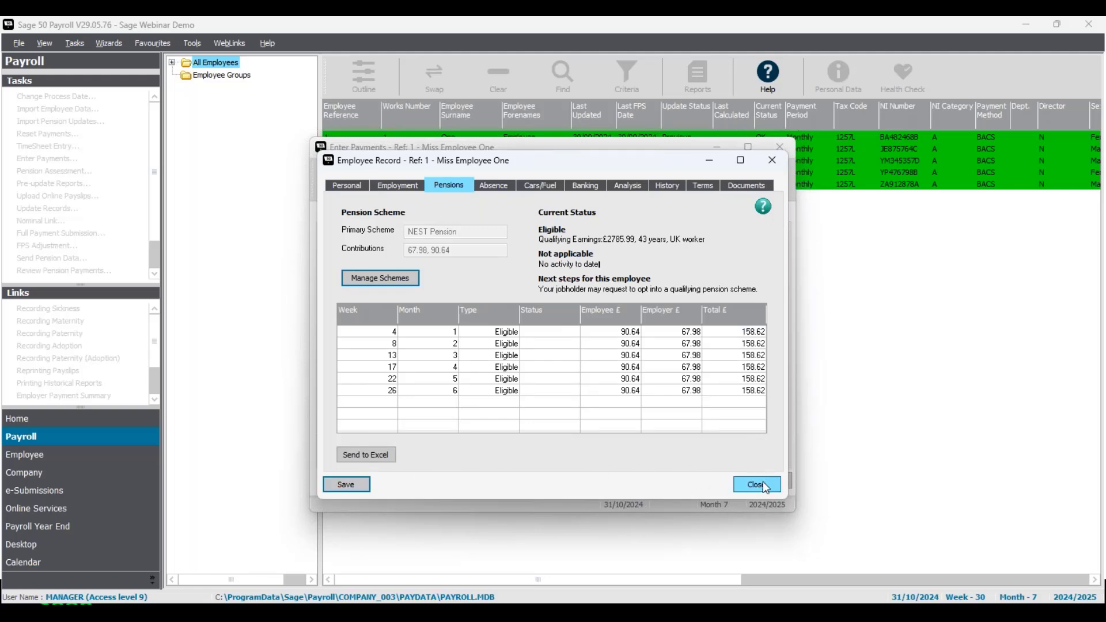
left_click(765, 487)
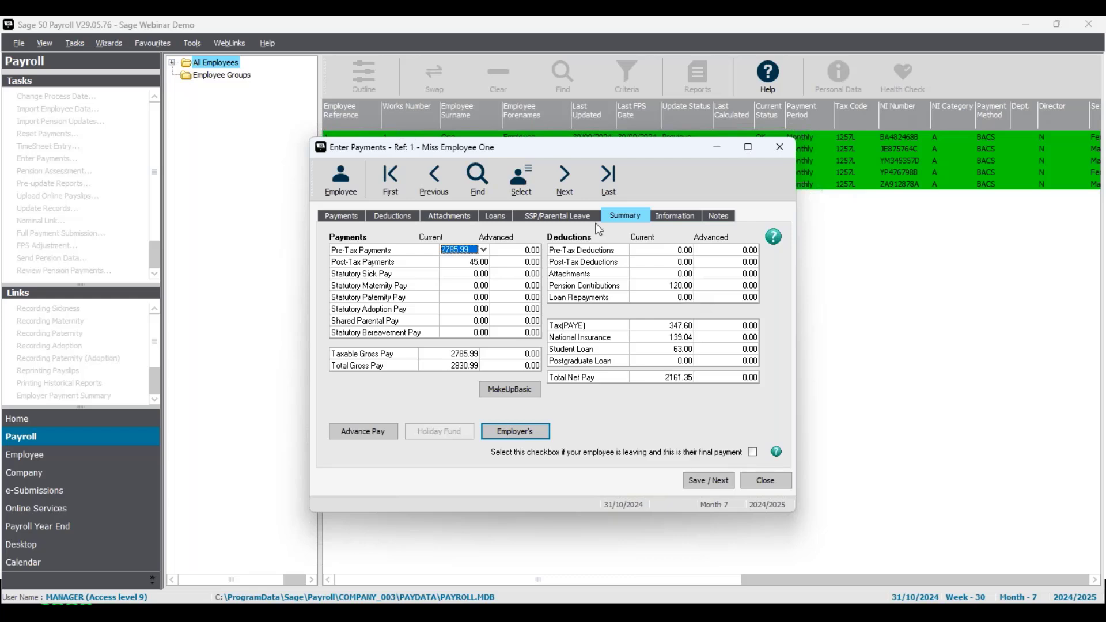
Set employee 1's NEST Pension employee contribution back to a percentage of 5, then save and close the record
left_click(574, 187)
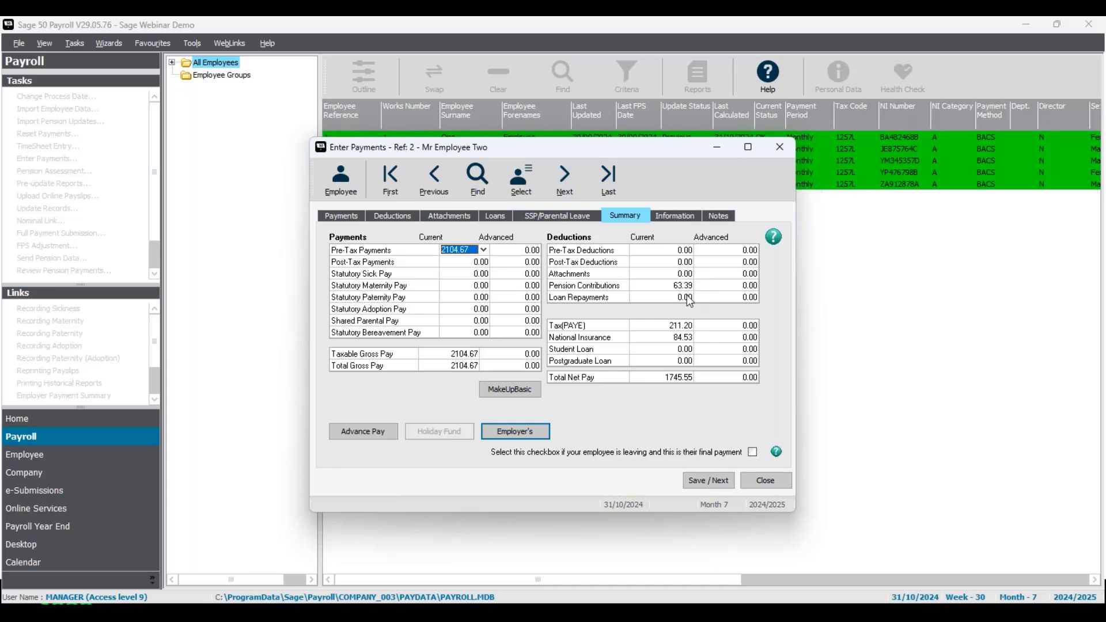
left_click(437, 182)
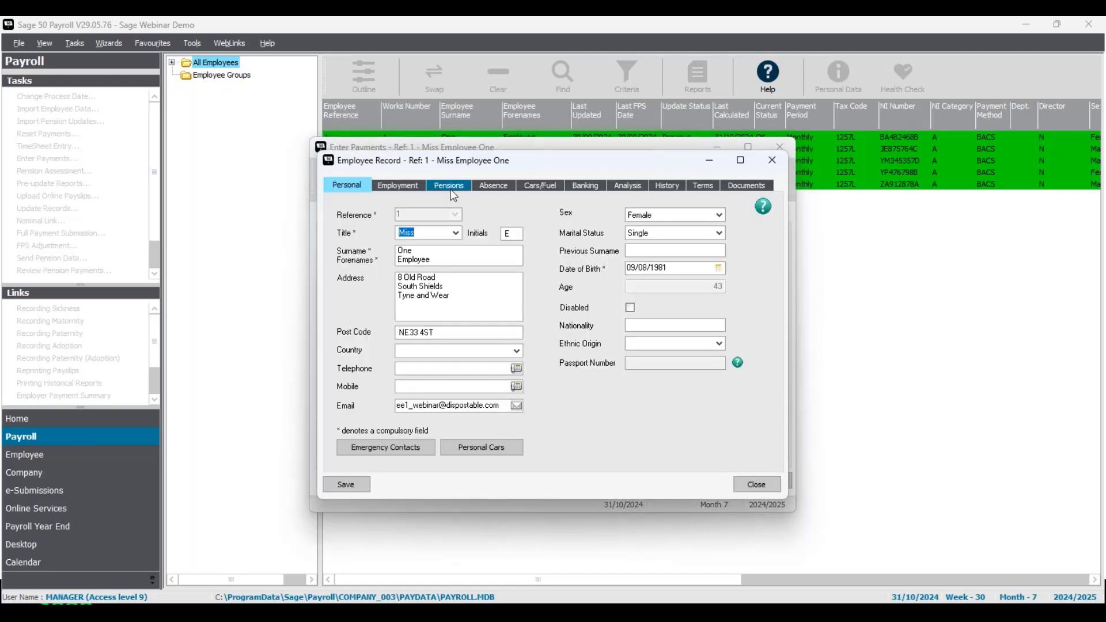
left_click(452, 187)
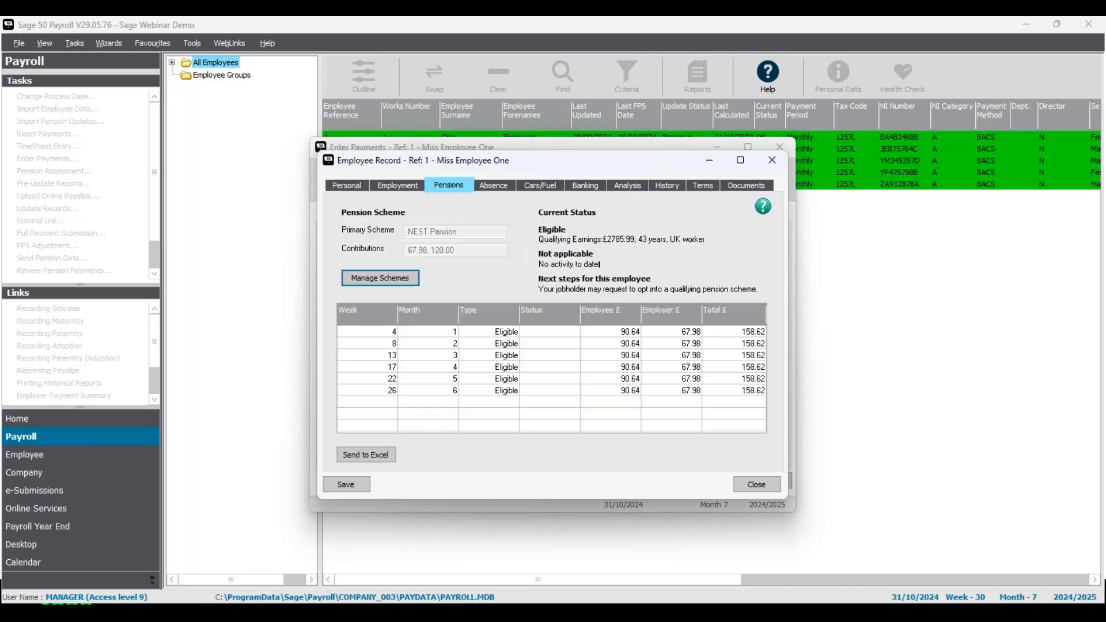
left_click(403, 278)
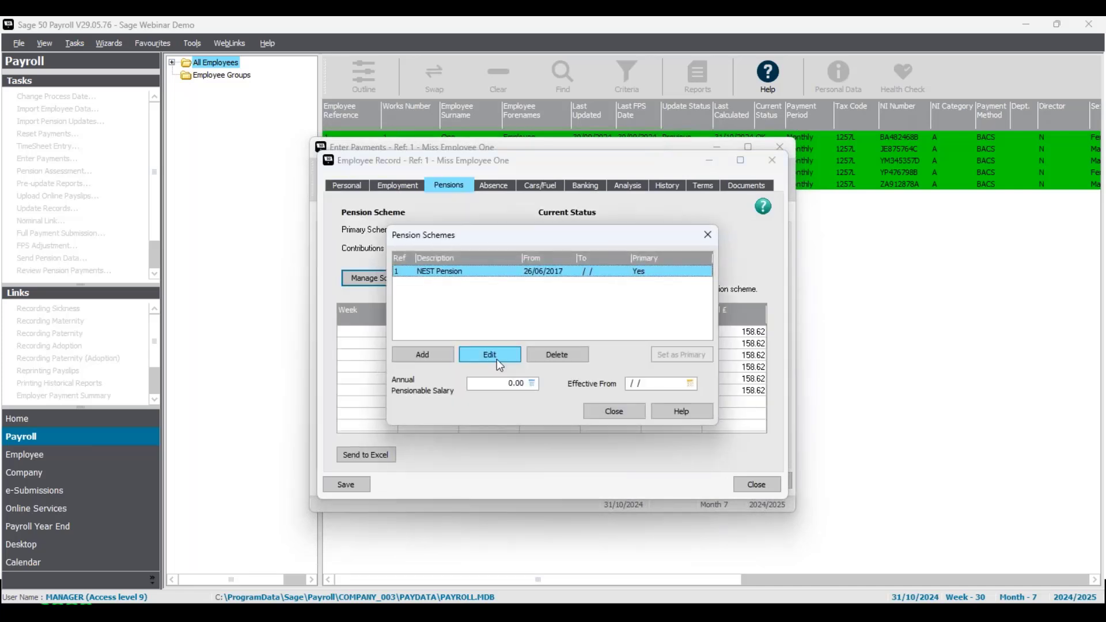
left_click(499, 365)
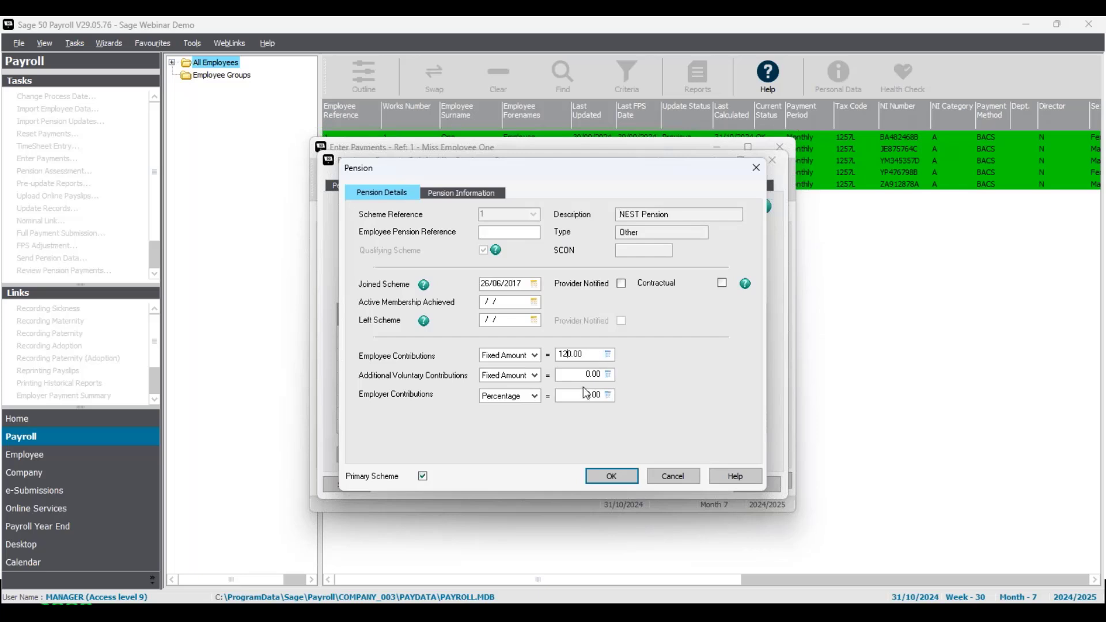
left_click_drag(594, 354, 556, 354)
type("5")
left_click(534, 355)
left_click(507, 374)
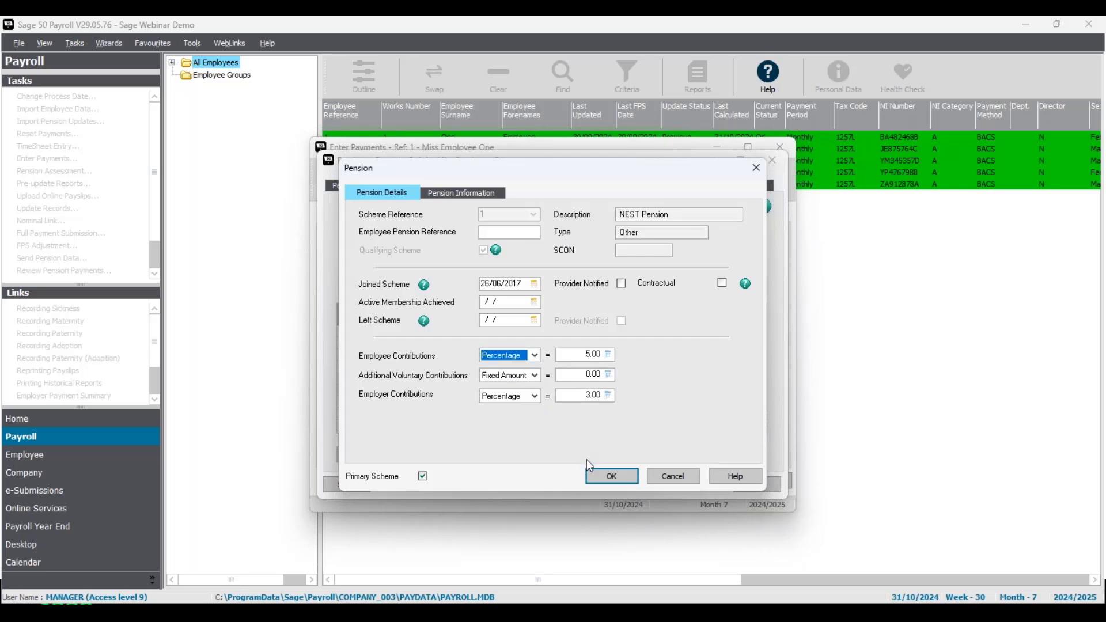
left_click(601, 476)
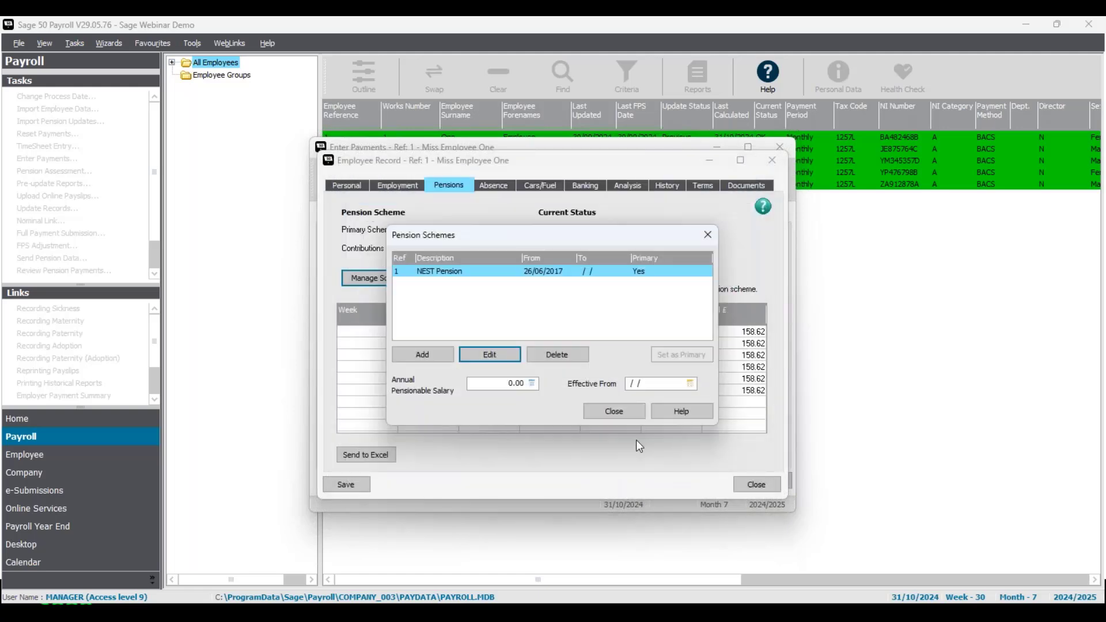
left_click(614, 410)
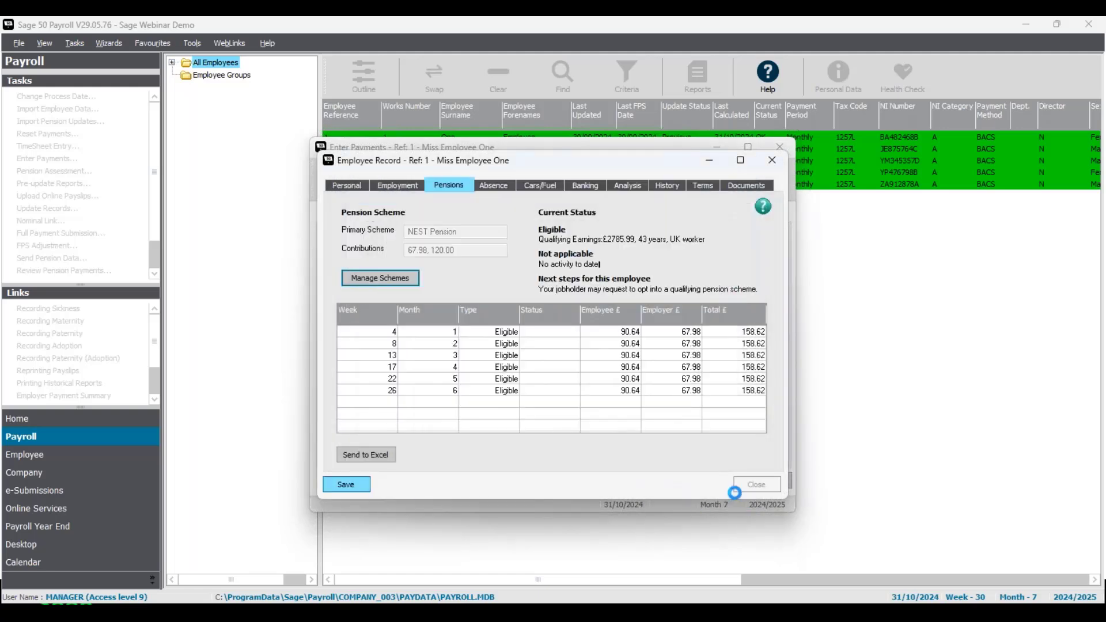
left_click(757, 484)
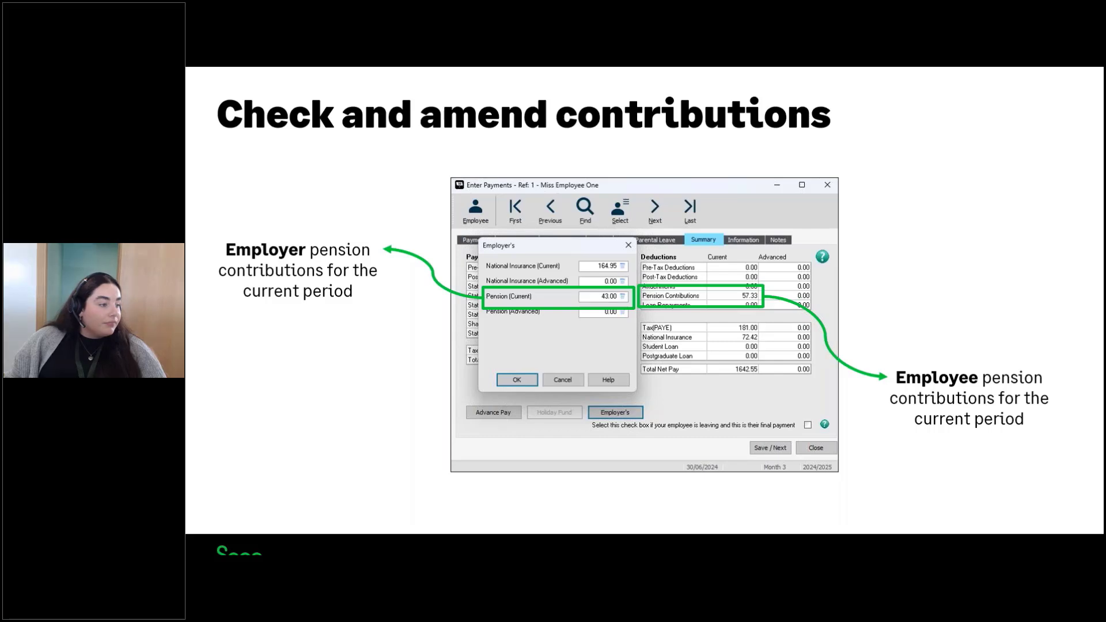
key("Right")
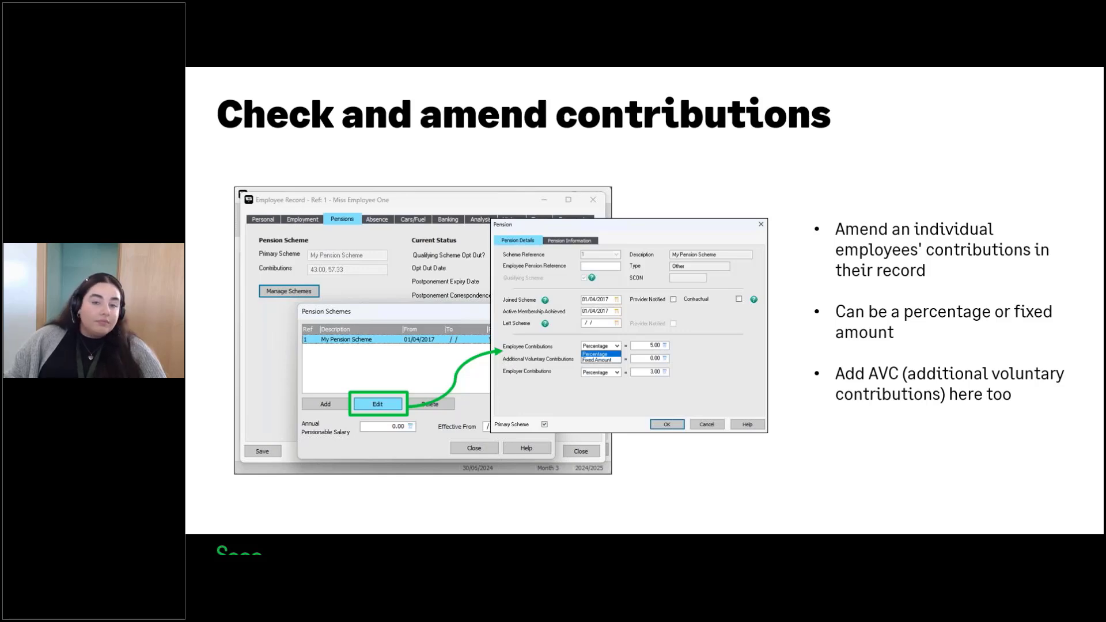
key("Right")
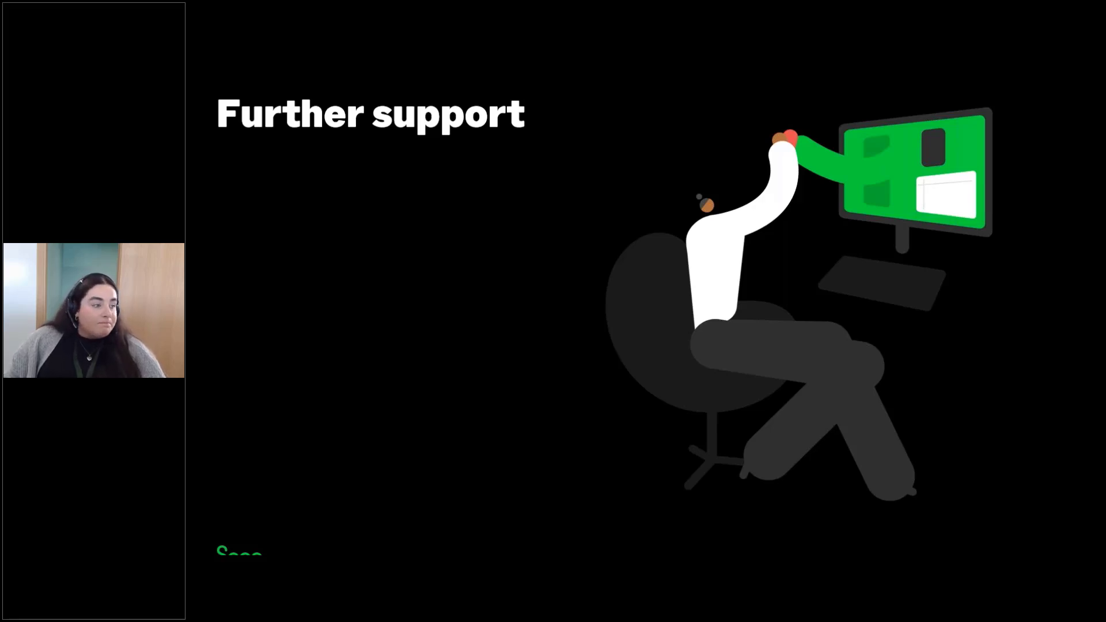
key("Right")
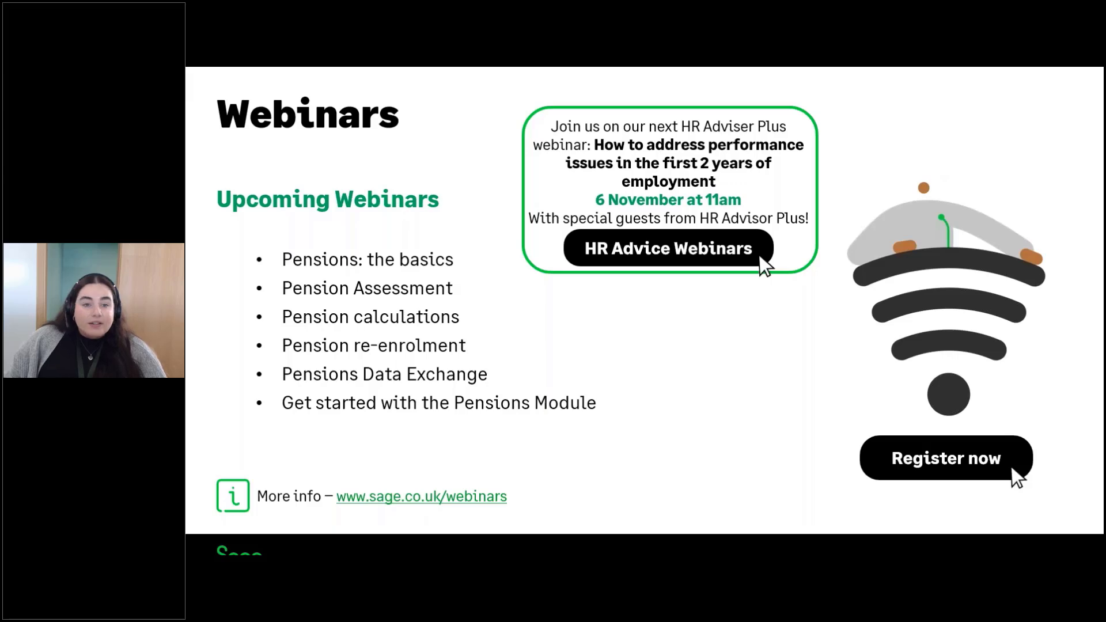